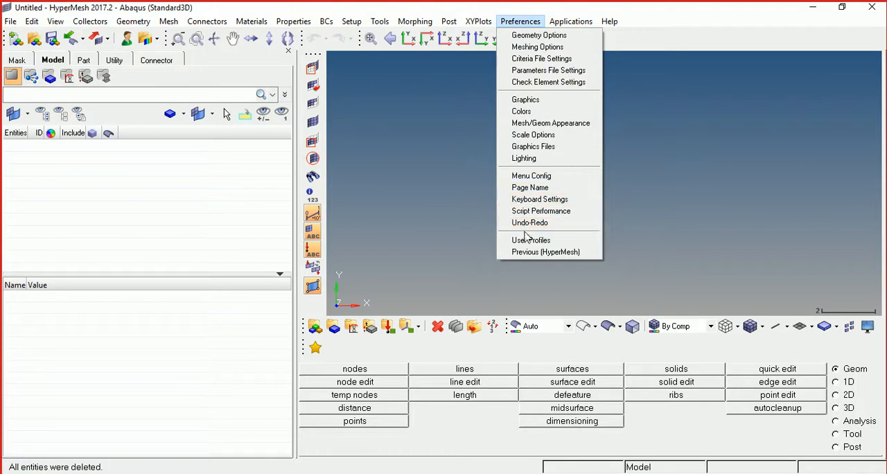
- Apply the Abaqus Standard3D user profile for HyperMesh
click(528, 241)
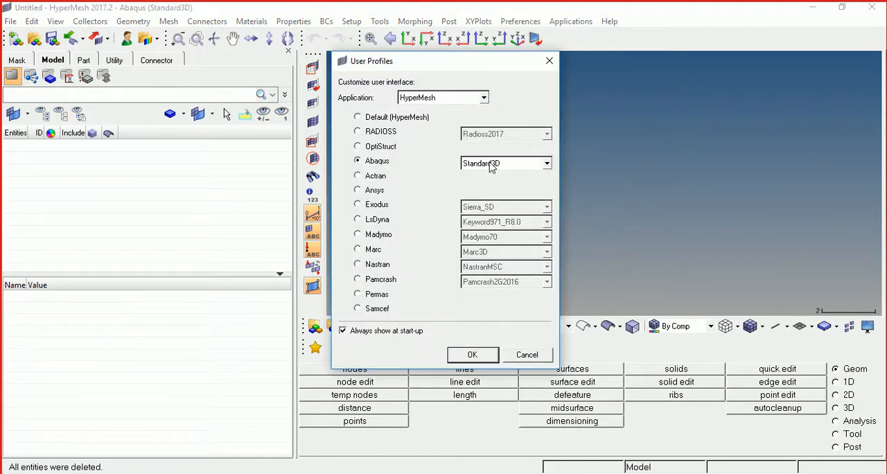
click(472, 355)
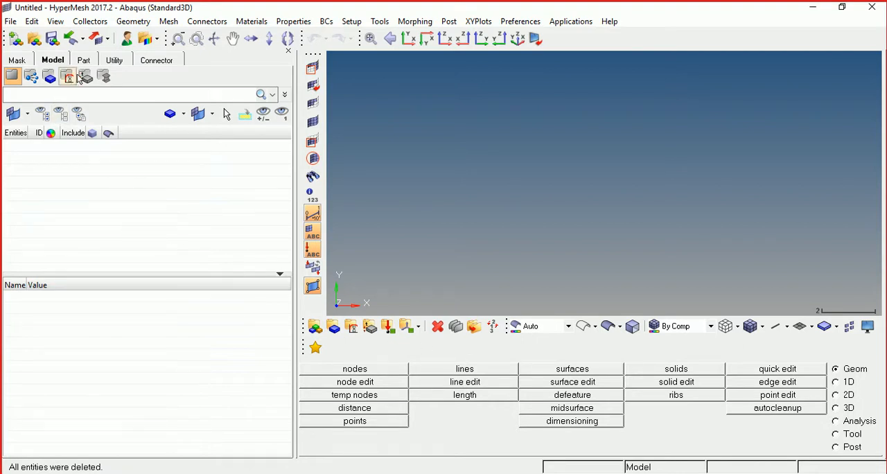
- Import the STEP geometry PLASTIC CD CASE COVER.STEP from the CD Cover folder, clearing the previously listed file first
click(84, 43)
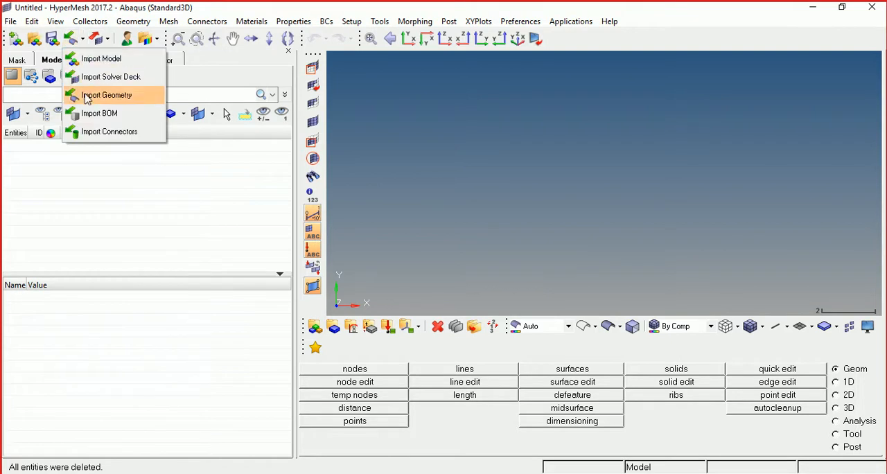
click(86, 96)
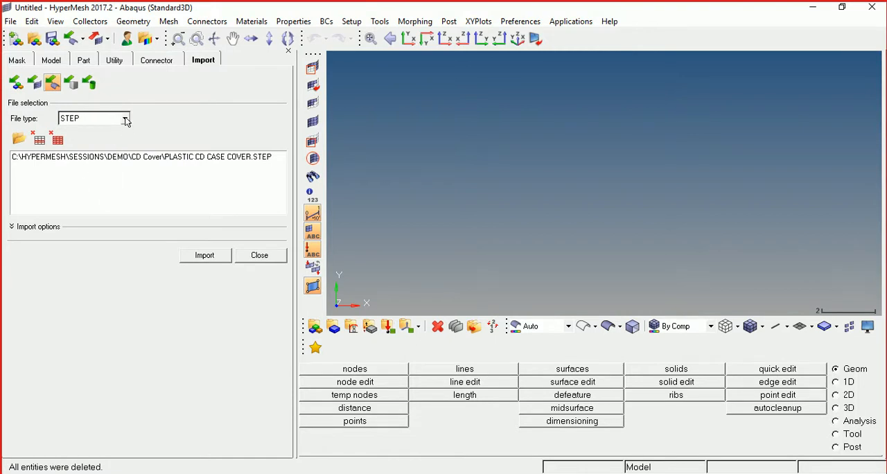
click(126, 119)
click(125, 120)
click(108, 157)
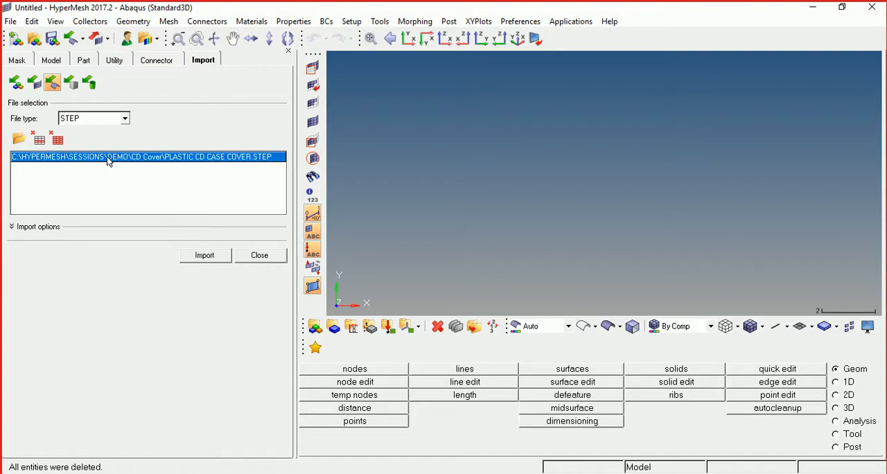
click(39, 140)
click(20, 140)
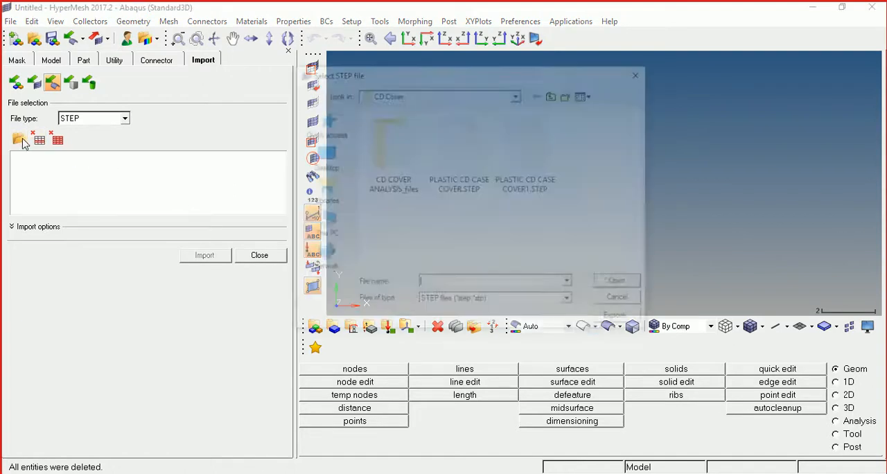
double_click(470, 169)
click(206, 256)
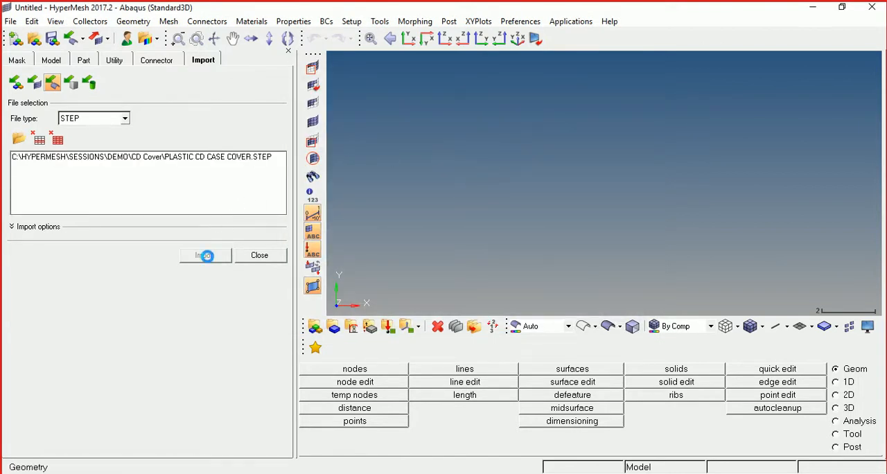
click(260, 256)
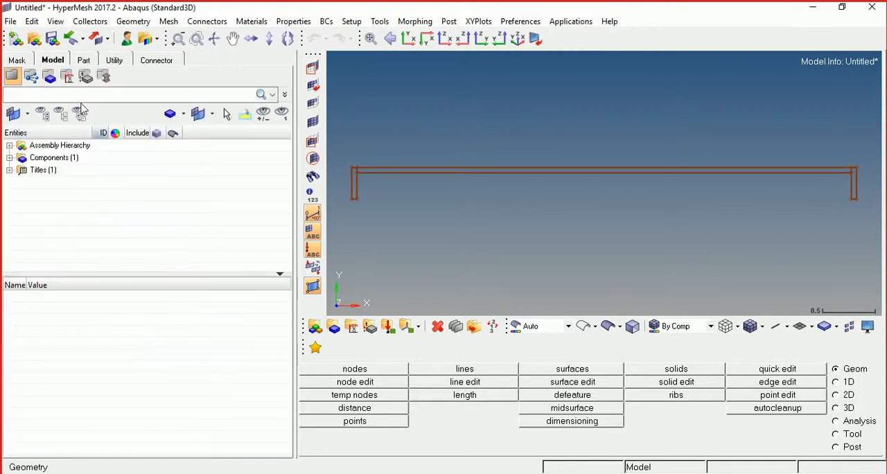
- Show the PLASTIC CD CASE COVER component as shaded geometry with surface edges and recolour it light orange
click(10, 158)
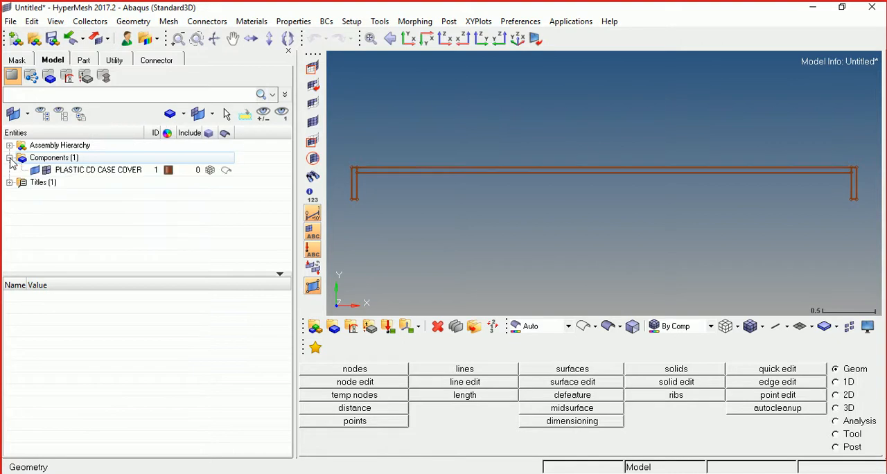
click(233, 176)
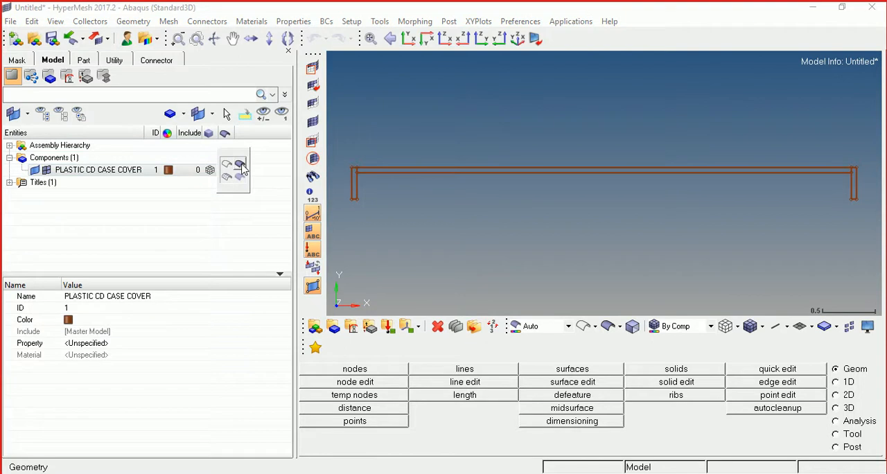
click(240, 165)
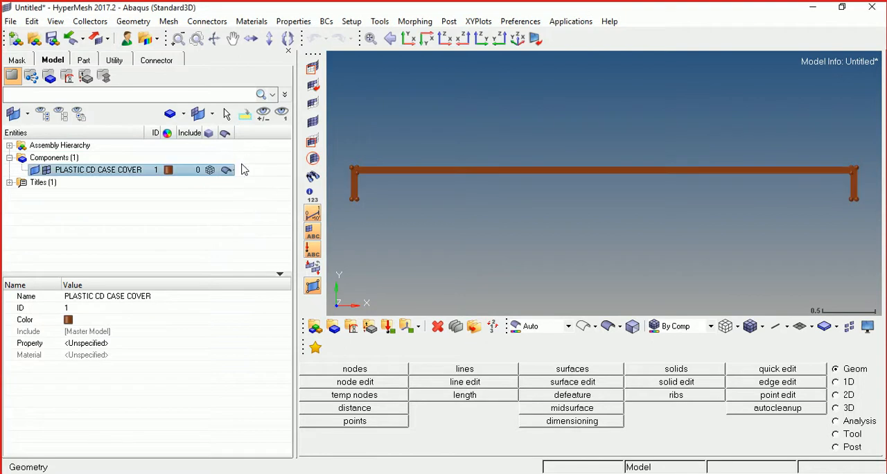
click(168, 171)
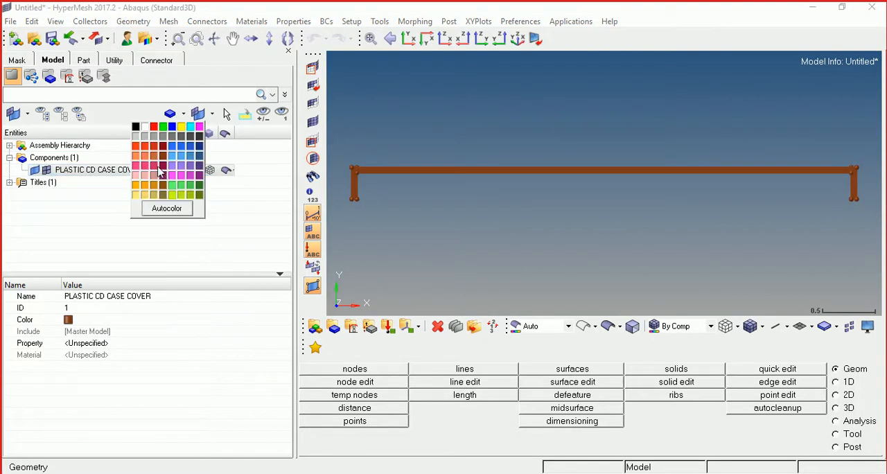
click(136, 157)
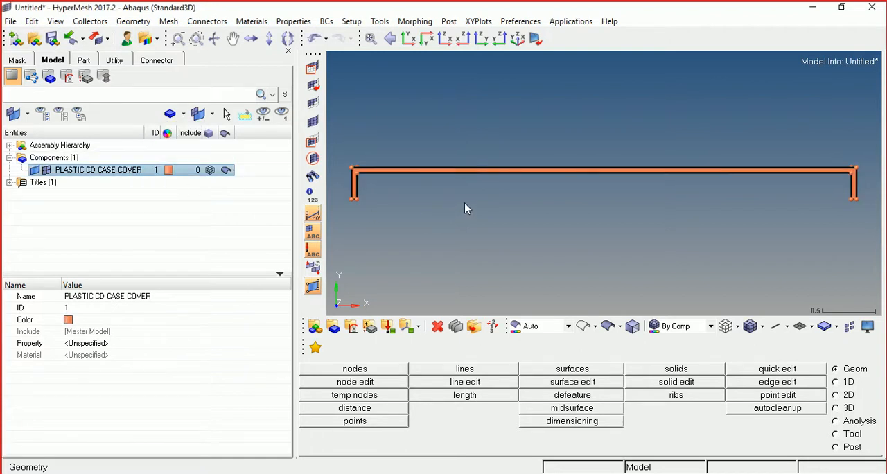
mouse_move(479, 200)
ctrl+mouse_down()
mouse_move(523, 206)
mouse_move(522, 253)
mouse_move(620, 238)
mouse_move(478, 149)
mouse_move(528, 120)
ctrl+mouse_up()
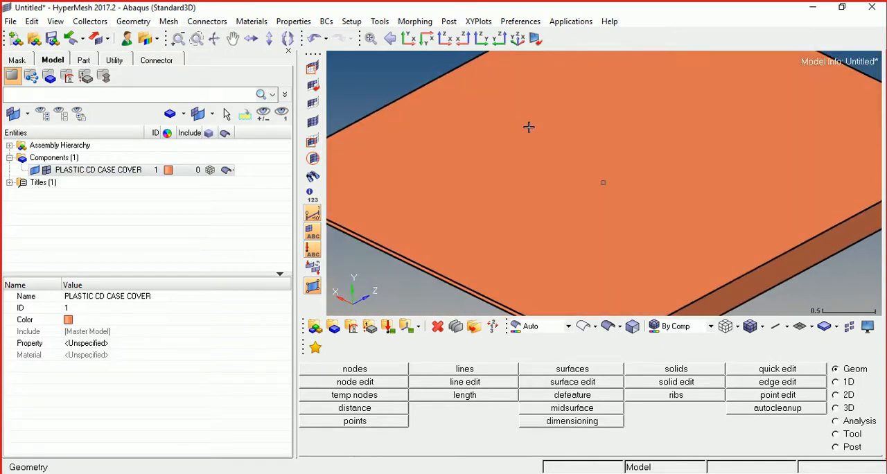
scroll(529, 126, up, 2)
scroll(529, 127, down, 6)
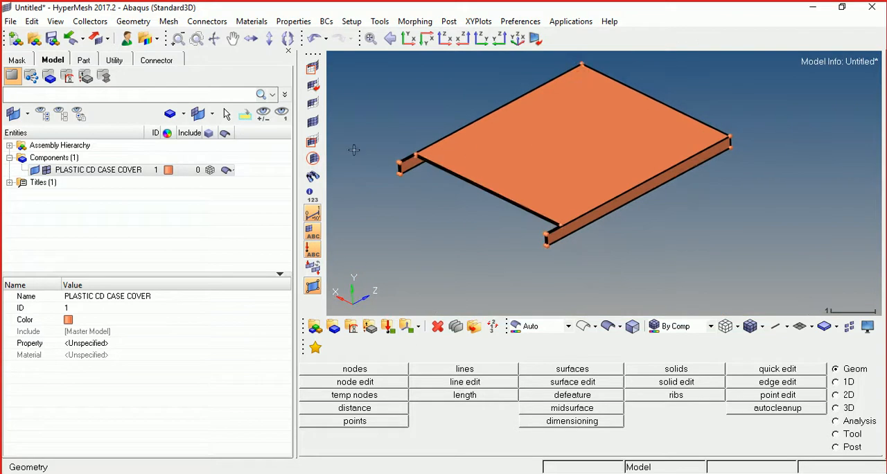
scroll(381, 151, up, 2)
scroll(433, 156, up, 2)
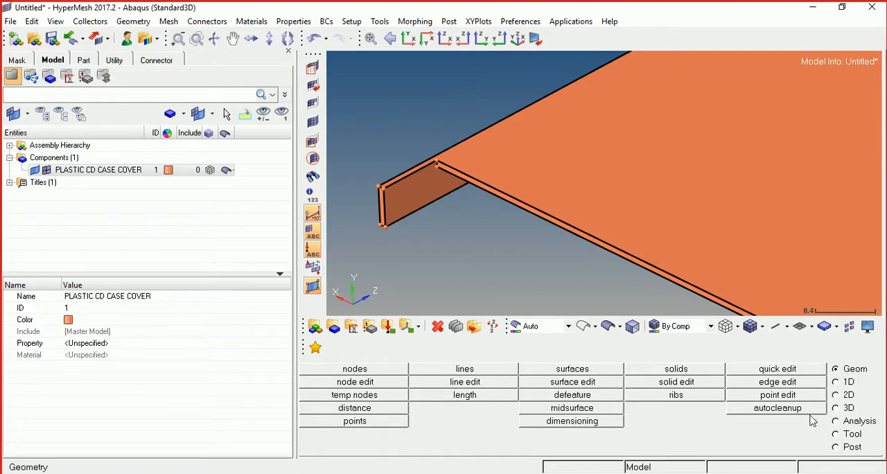
- Examine the cover's topology colours by toggling the shared, suppressed and non-manifold edges and the shaded solid faces off and on
click(787, 411)
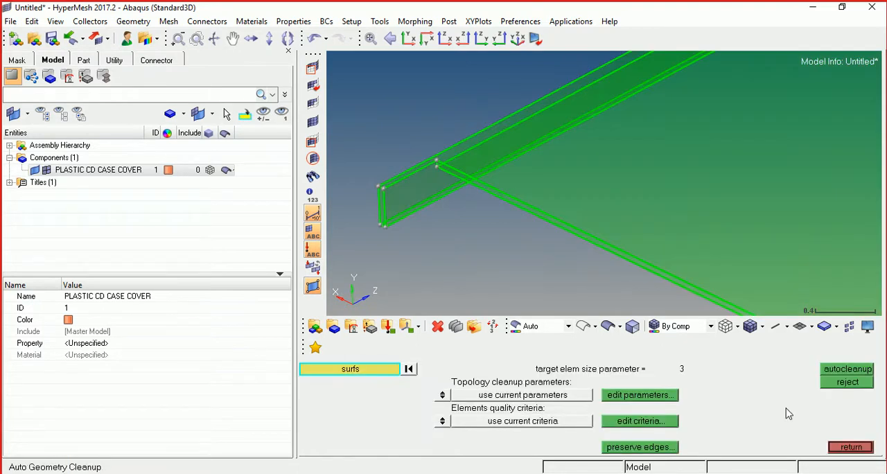
click(867, 330)
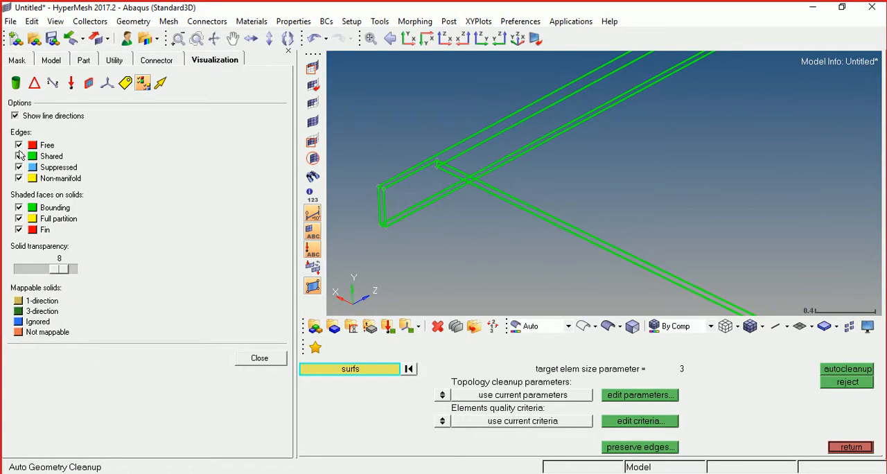
click(19, 156)
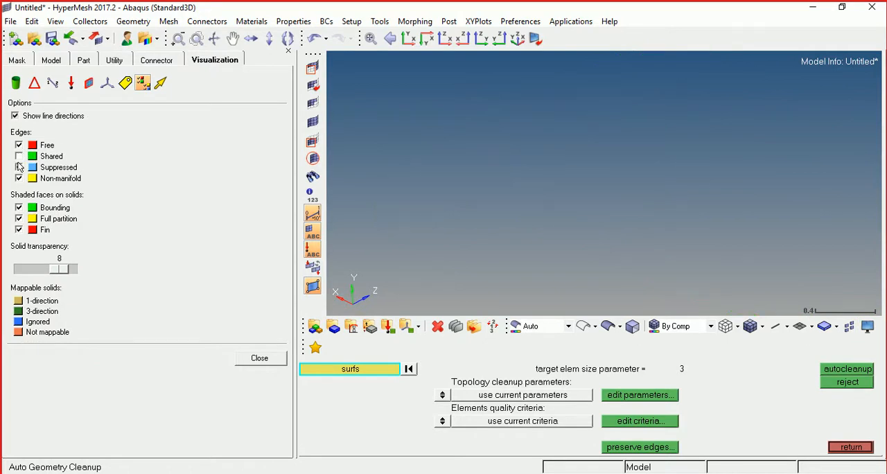
click(19, 167)
click(19, 178)
click(18, 219)
click(19, 229)
click(19, 157)
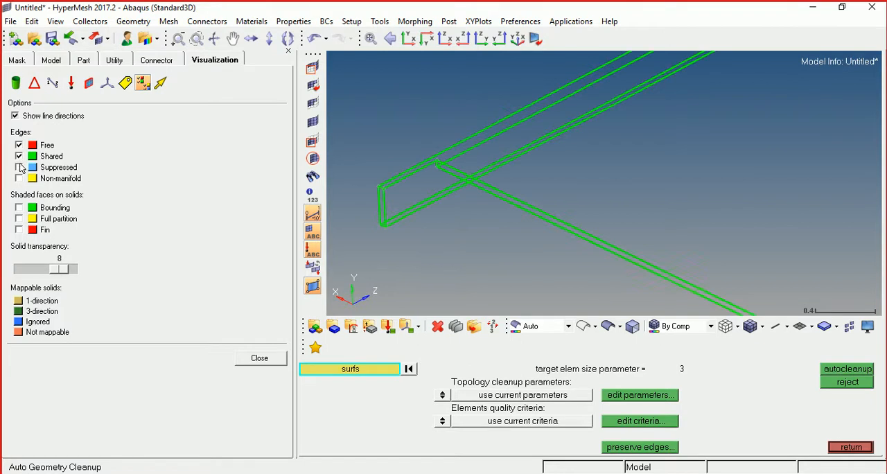
click(20, 179)
click(20, 208)
click(20, 219)
click(19, 231)
click(845, 447)
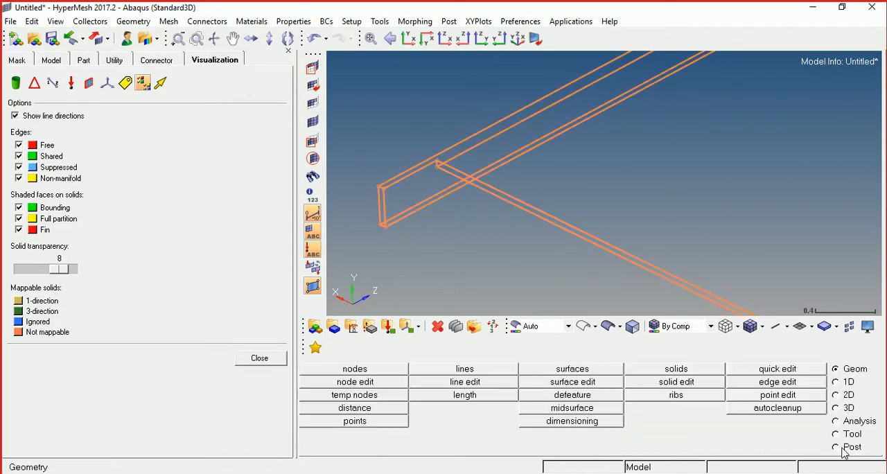
click(261, 358)
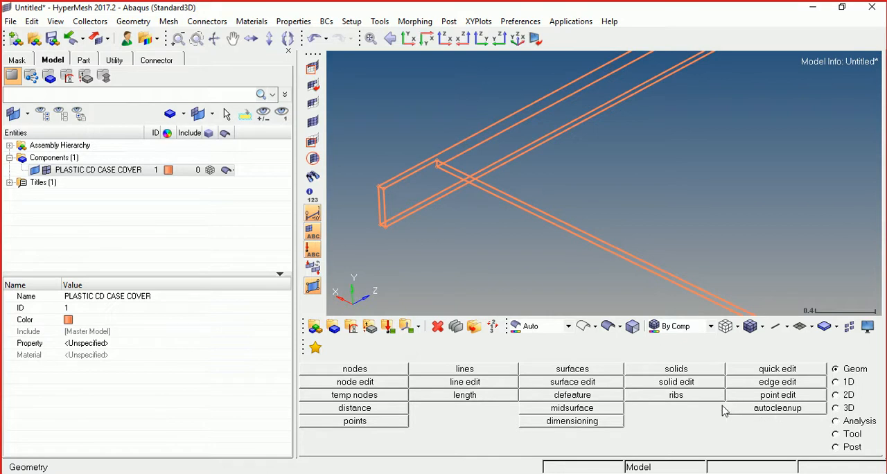
- Trim the cover solid with the narrow surface along the panel's edge between the tabs, splitting off the two tabs
click(676, 382)
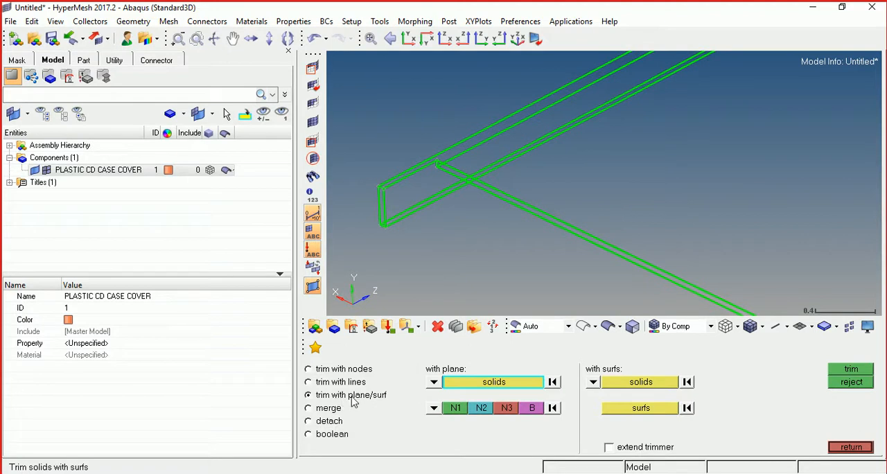
click(641, 386)
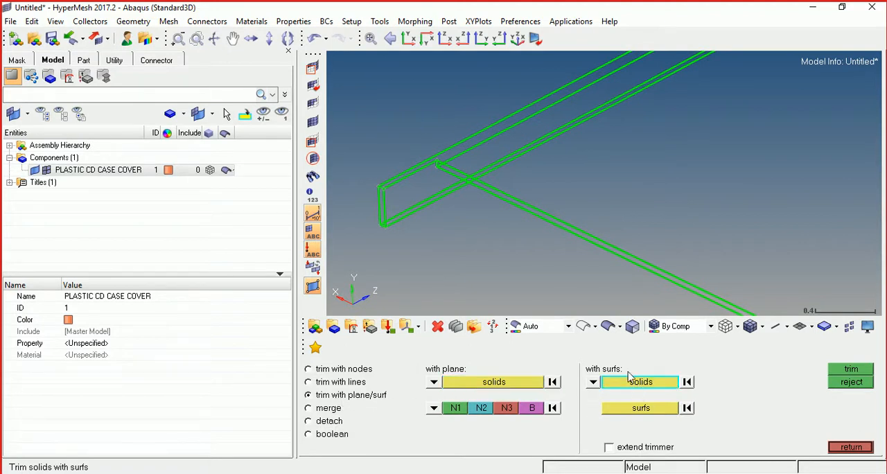
click(590, 240)
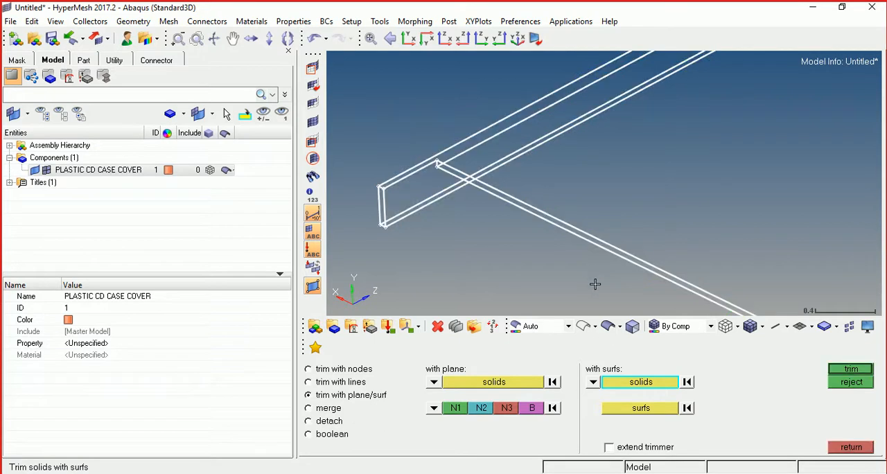
click(630, 412)
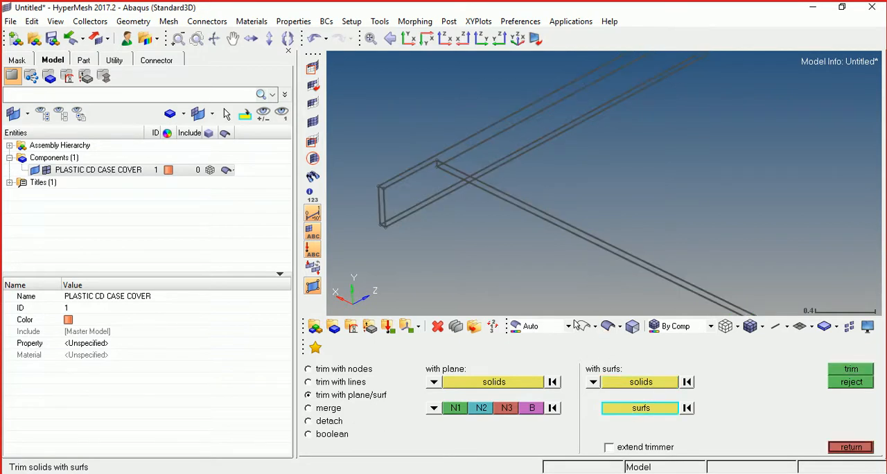
click(543, 220)
click(844, 370)
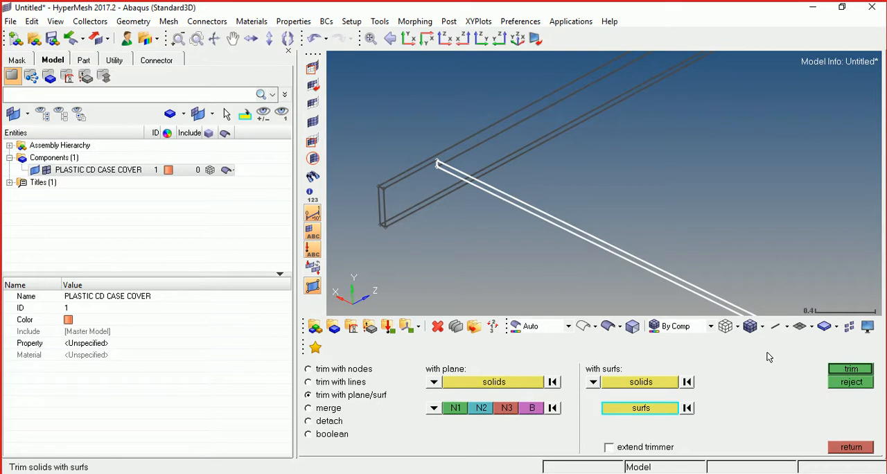
click(850, 447)
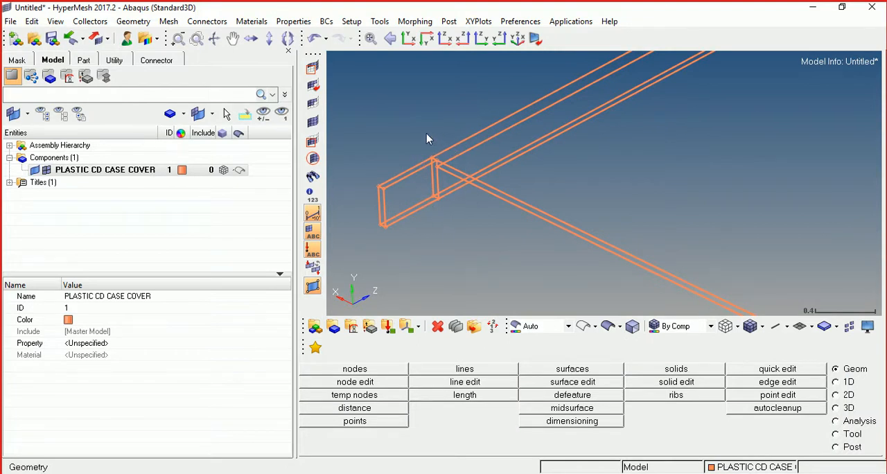
scroll(428, 140, down, 3)
scroll(539, 165, up, 2)
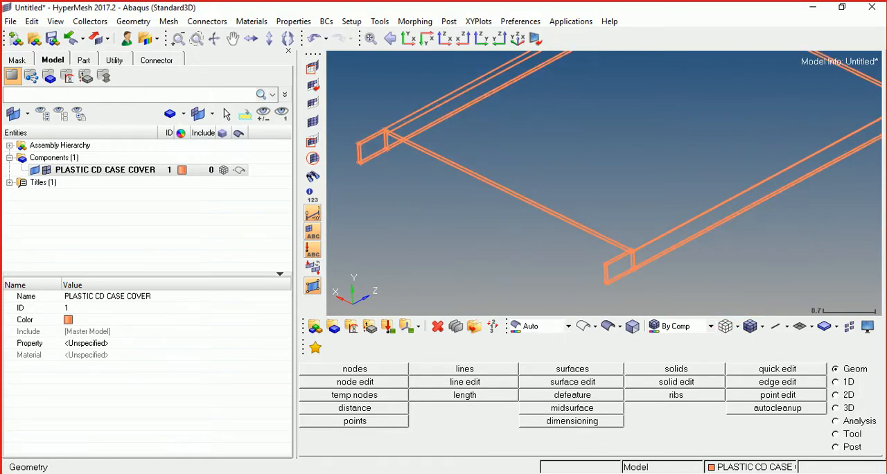
- Switch to PowerPoint, check the case-study slides for the dimensions and mesh element size, and return to HyperMesh
click(560, 473)
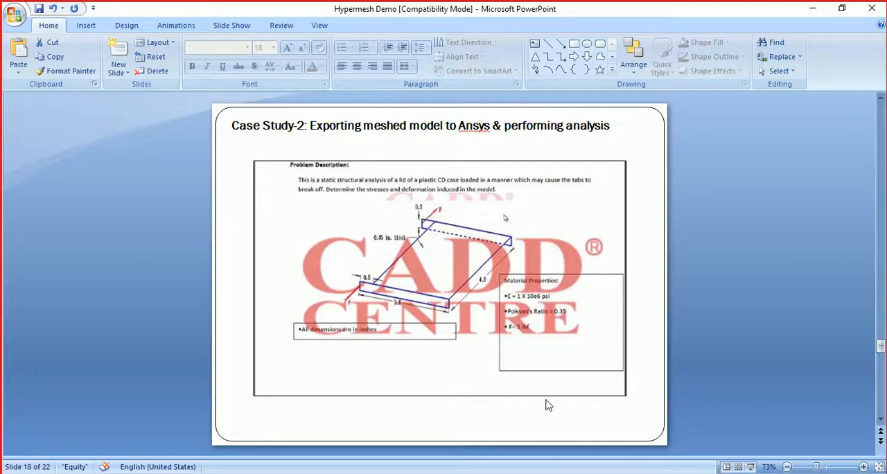
scroll(534, 339, down, 1)
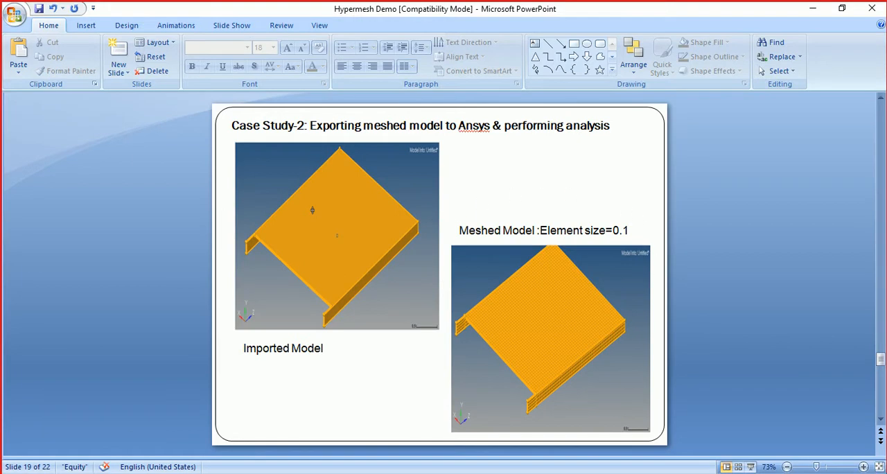
click(596, 473)
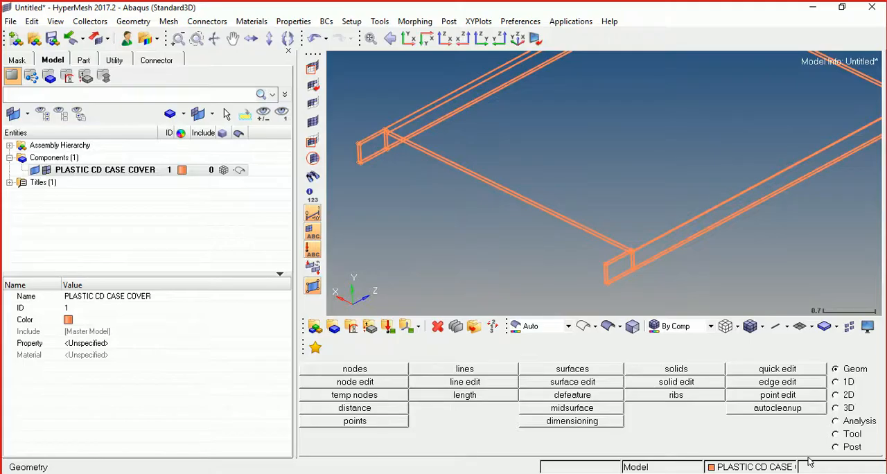
- Start an interactive multi-solids Solid Map mesh on the cover panel and both tabs with element size 0.100
click(836, 408)
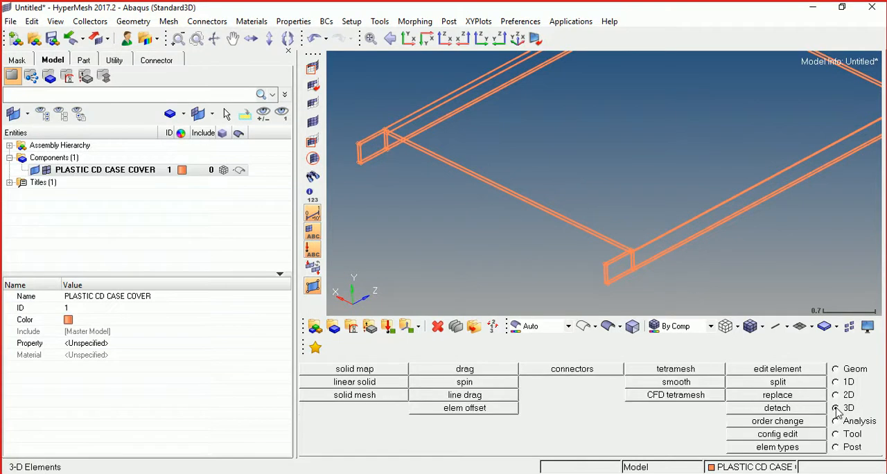
click(354, 369)
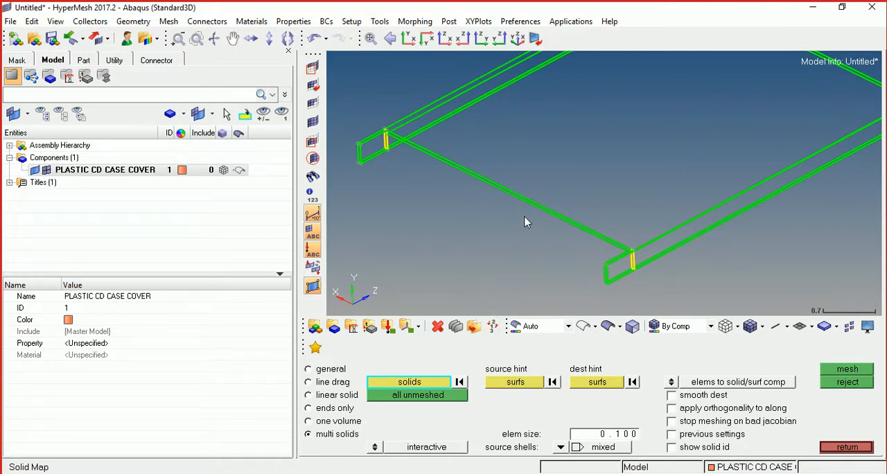
click(527, 198)
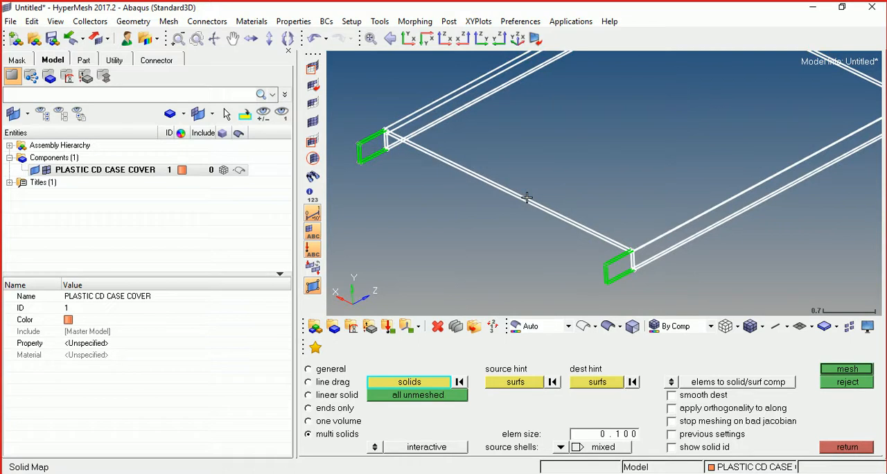
click(373, 155)
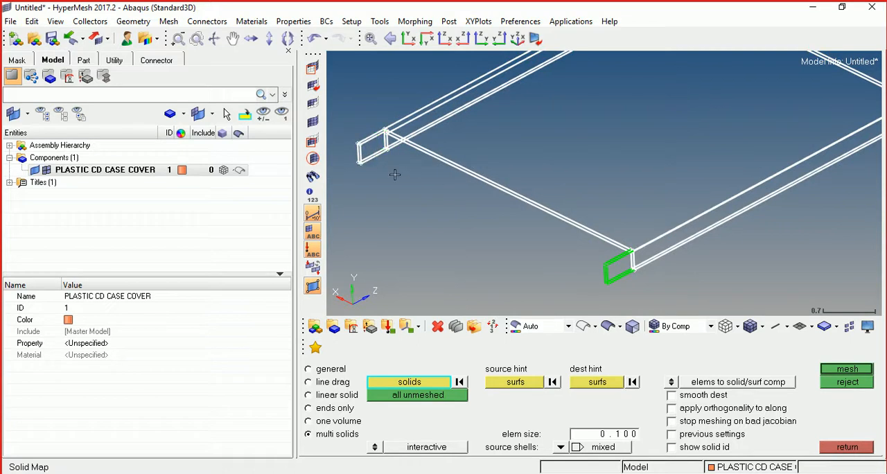
click(608, 264)
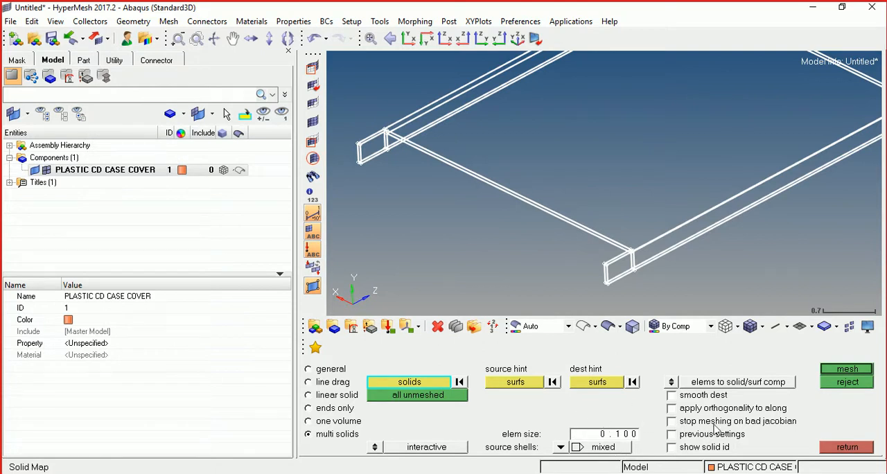
click(843, 373)
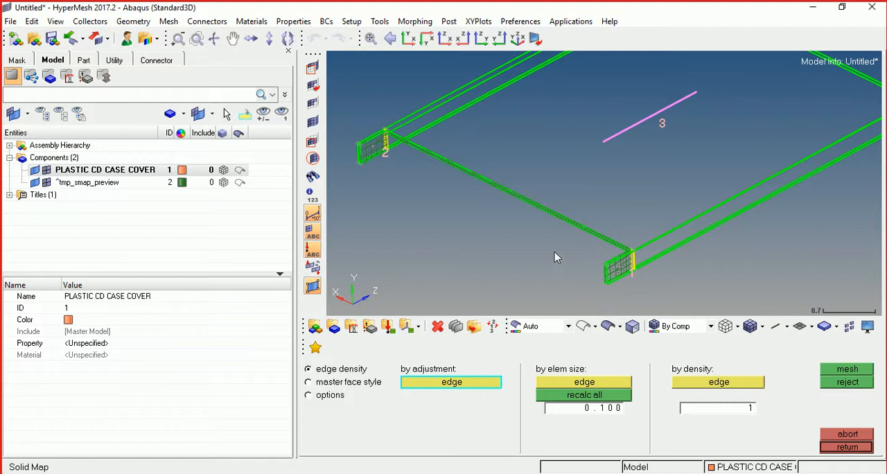
- Set the element density of the two vertical edges at the end of the first tab to 4
key(f)
scroll(634, 275, up, 6)
scroll(572, 259, up, 3)
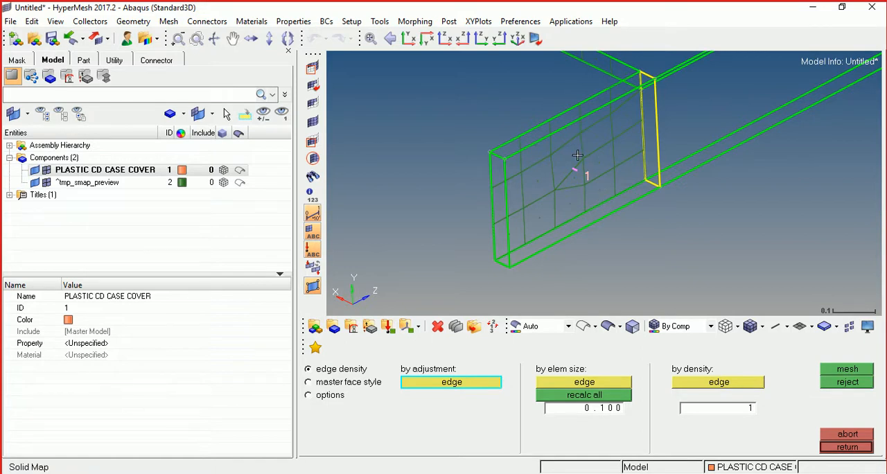
click(506, 205)
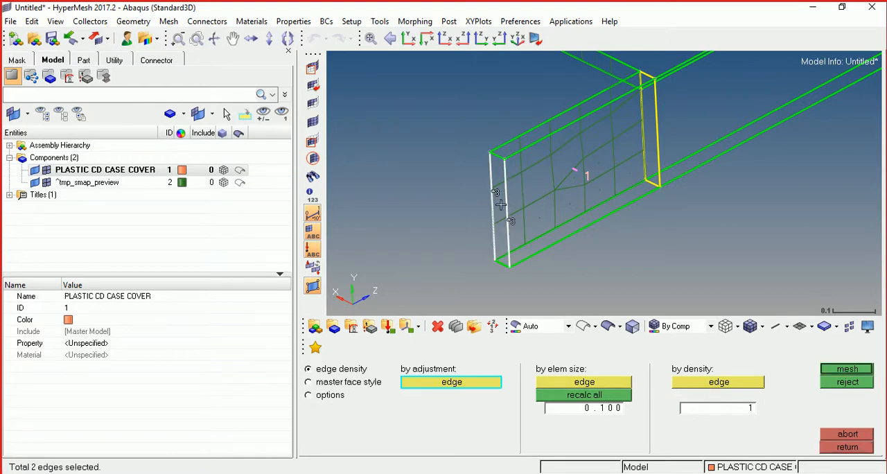
scroll(510, 220, up, 1)
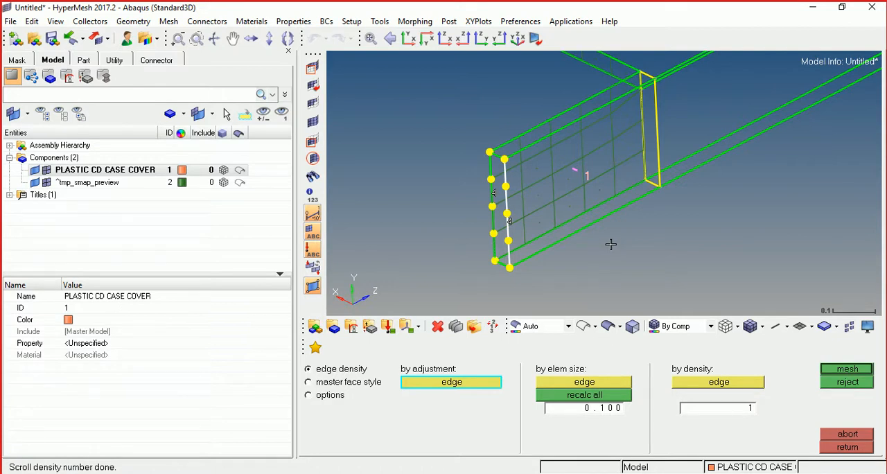
- Adjust the density of the second tab's two vertical end edges to 4 elements
scroll(610, 243, down, 10)
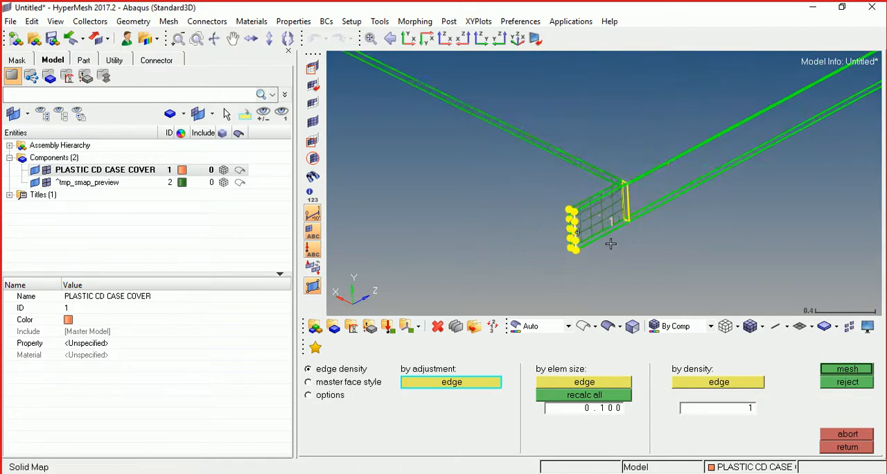
scroll(519, 199, up, 6)
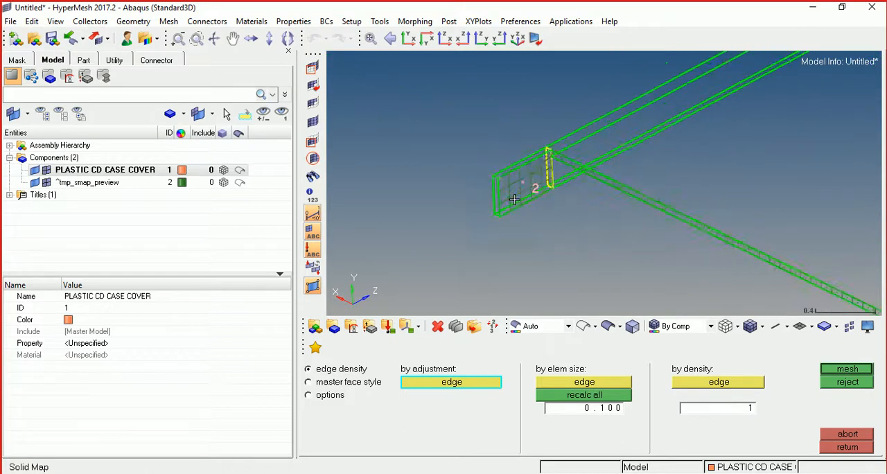
scroll(514, 200, up, 3)
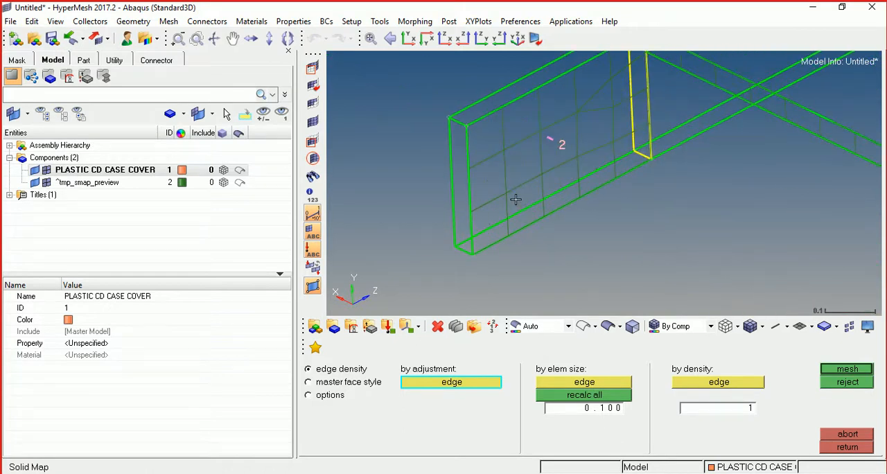
click(458, 187)
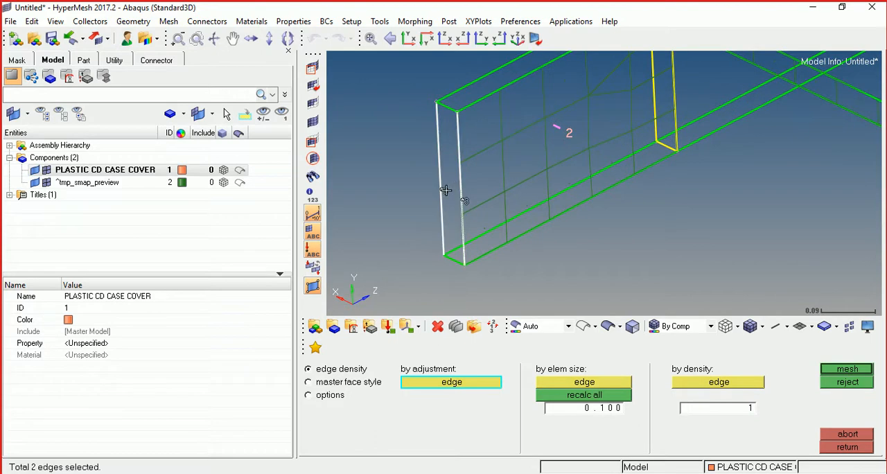
scroll(445, 189, up, 1)
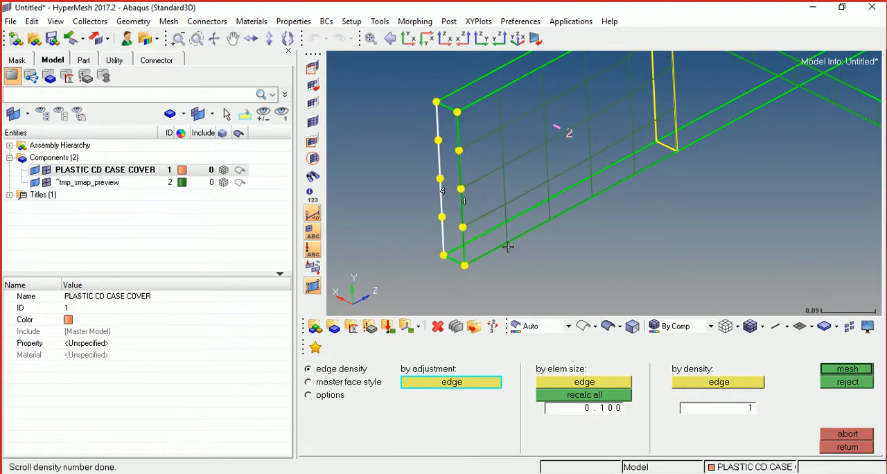
- Generate the solid mesh with the adjusted edge densities and show the cover's geometry shaded with surface edges
click(846, 373)
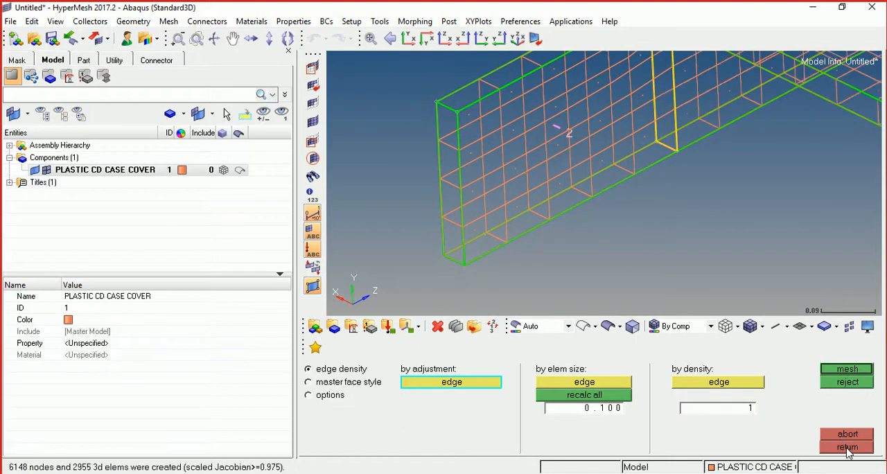
click(847, 448)
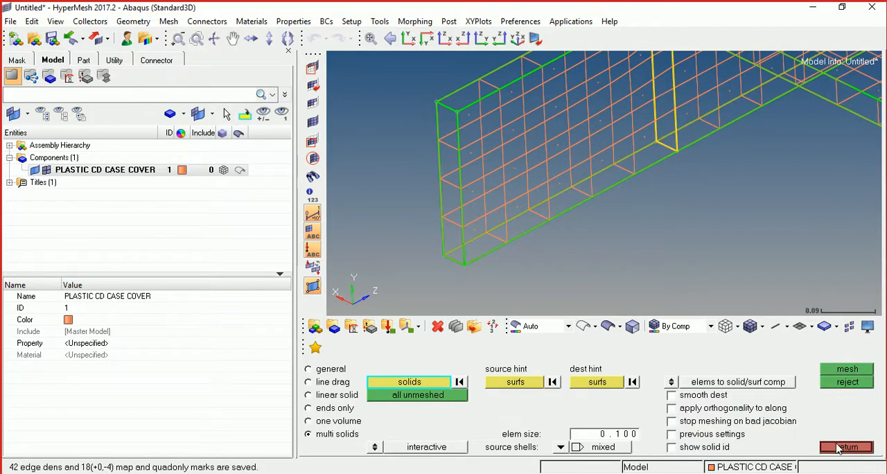
click(848, 448)
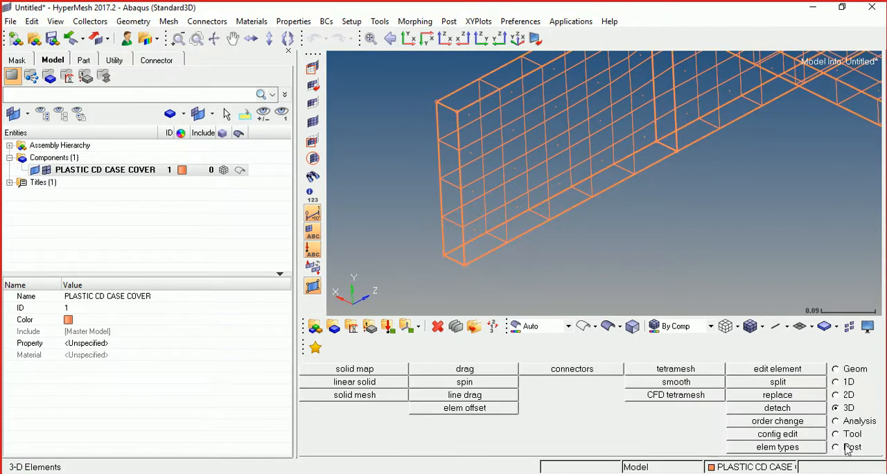
click(241, 173)
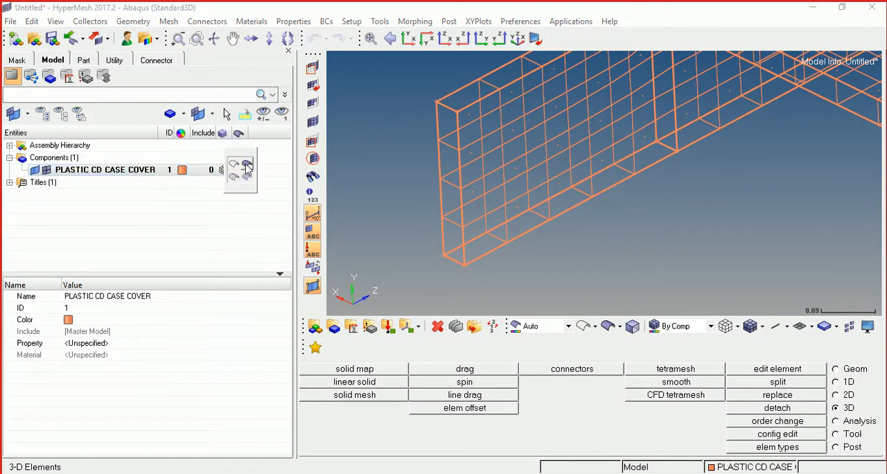
click(246, 165)
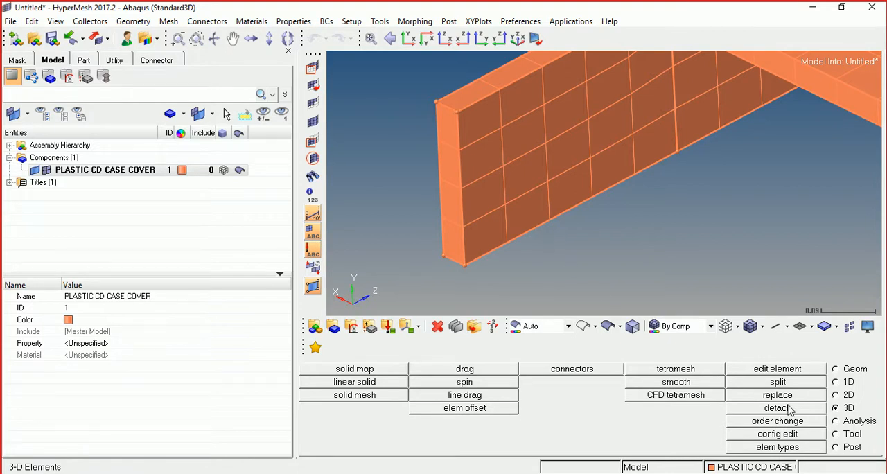
- Update the element types of all displayed elements using the 2D & 3D type assignments, with hex8 as C3D8R
click(781, 449)
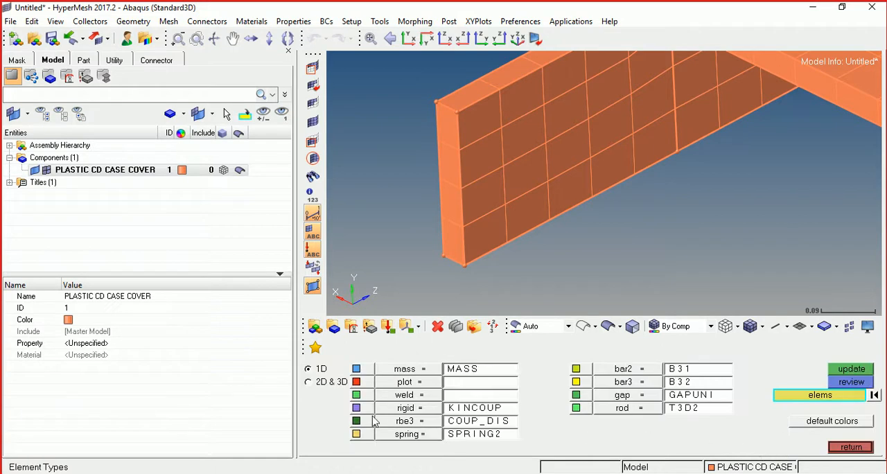
click(310, 383)
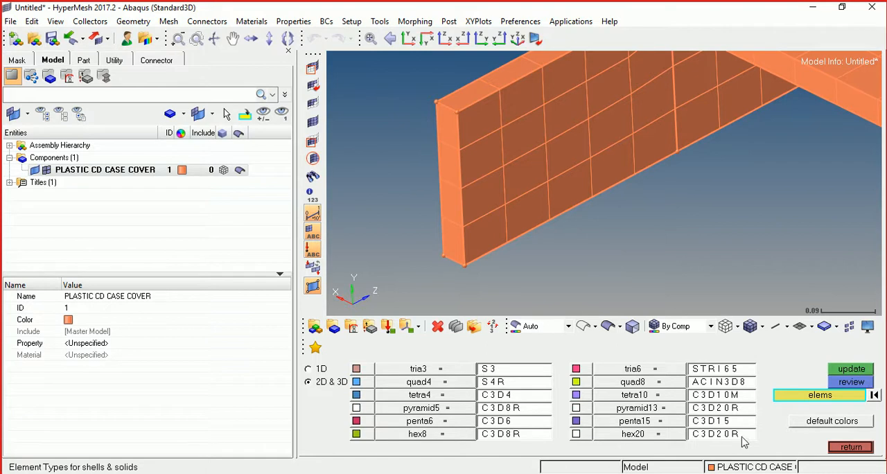
click(795, 398)
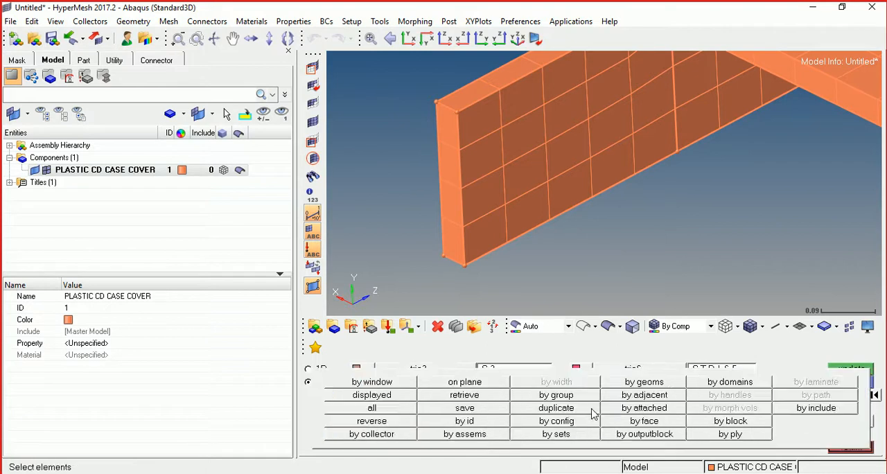
click(391, 402)
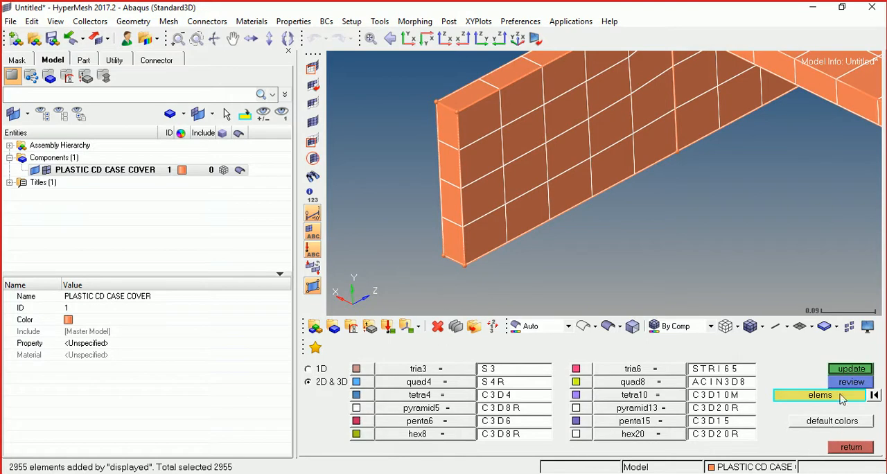
click(844, 371)
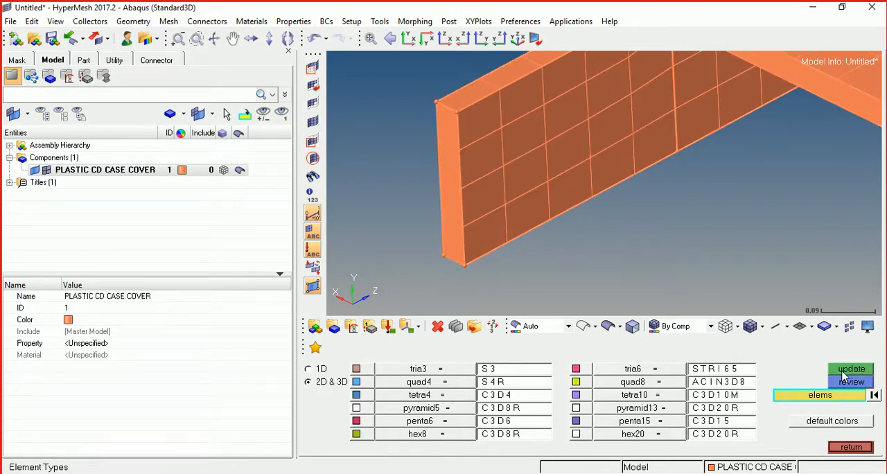
click(851, 447)
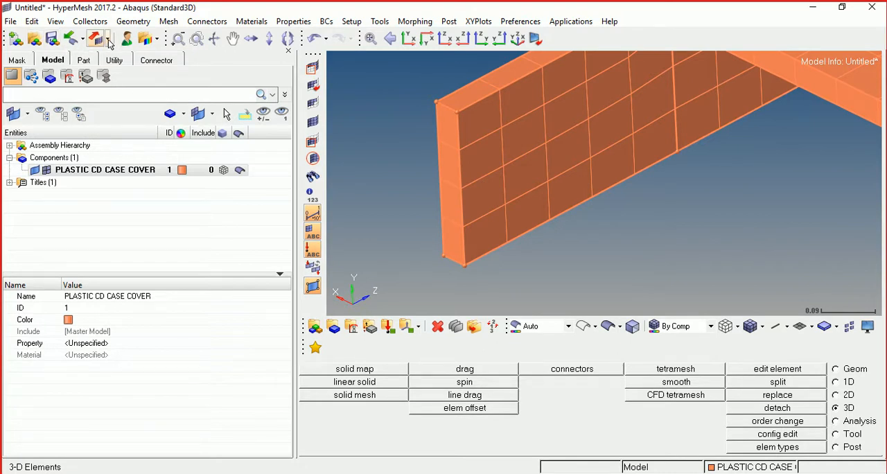
- Export the displayed mesh as an Abaqus Standard3D solver deck named 1.inp and close the export settings
click(109, 44)
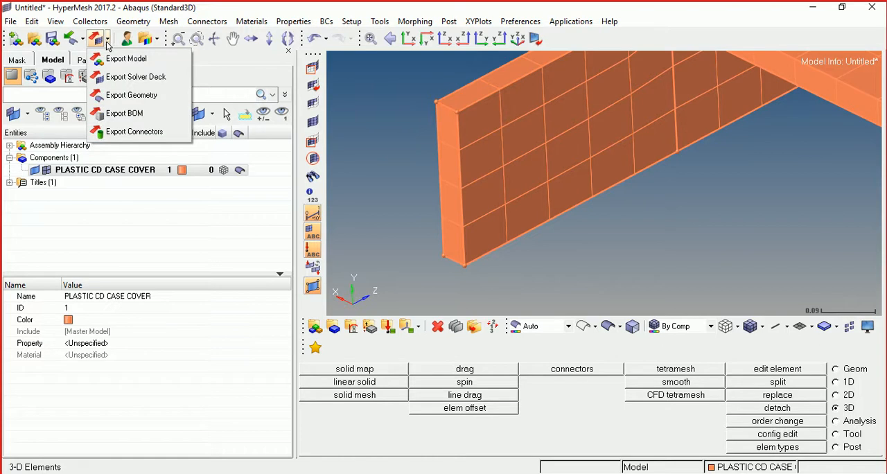
click(109, 78)
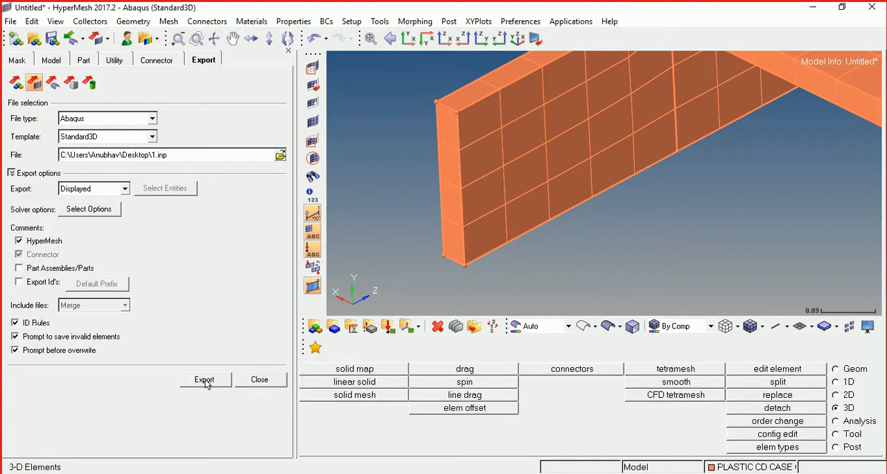
click(259, 379)
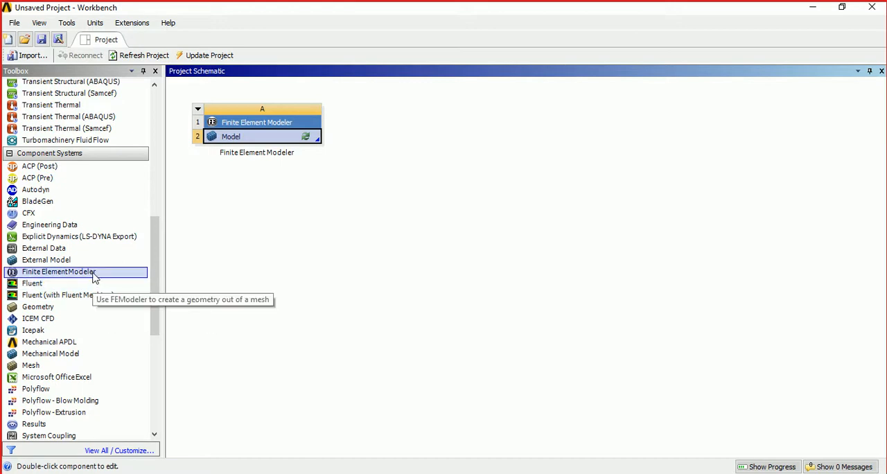
- Switch to Ansys Workbench, open the Finite Element Modeler model and create the initial geometry from the mesh with Geometry Synthesis
double_click(288, 138)
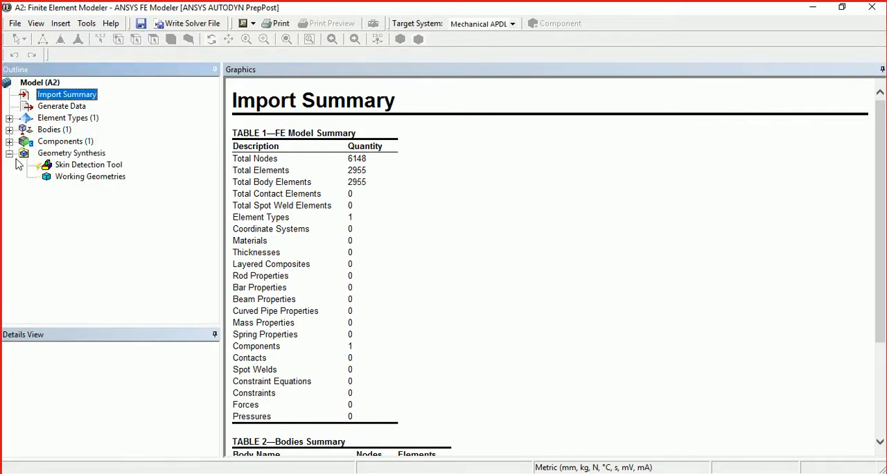
click(55, 157)
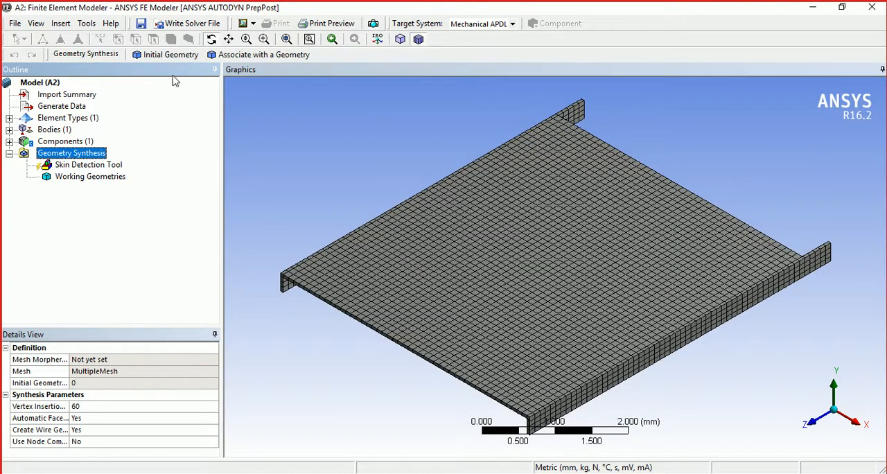
mouse_move(429, 372)
mouse_down()
mouse_move(426, 349)
mouse_move(429, 370)
mouse_up()
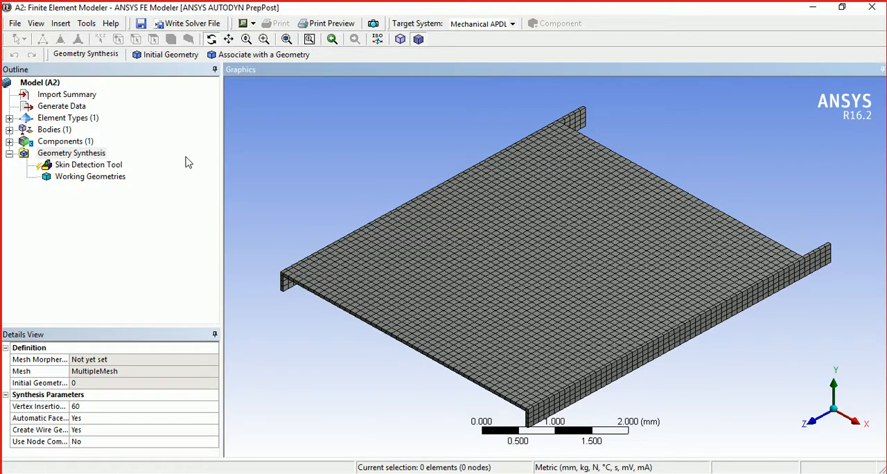
click(166, 55)
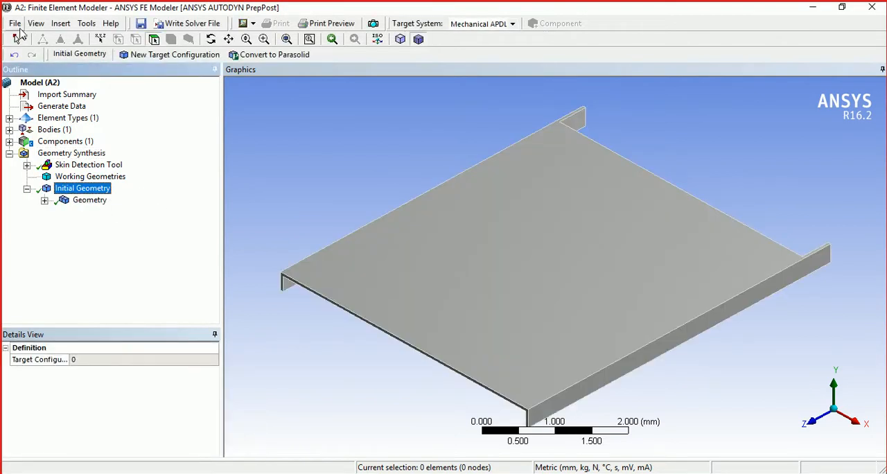
- Close FE Modeler and add a Static Structural analysis system to the project schematic
click(16, 24)
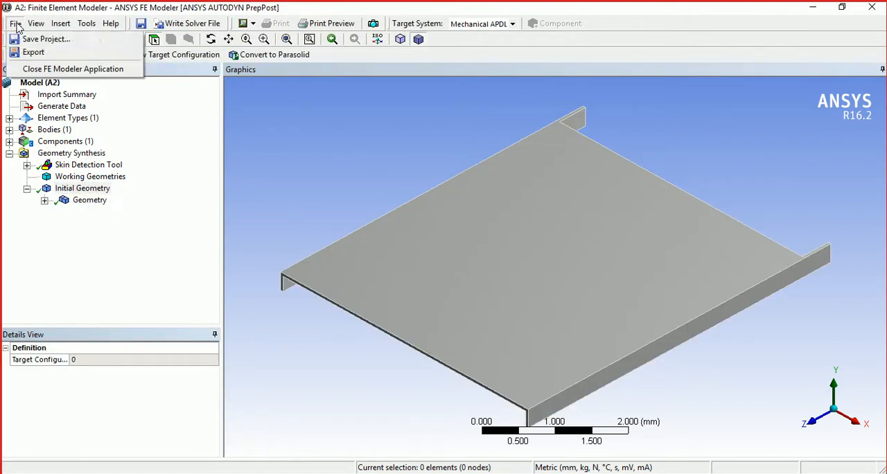
click(24, 69)
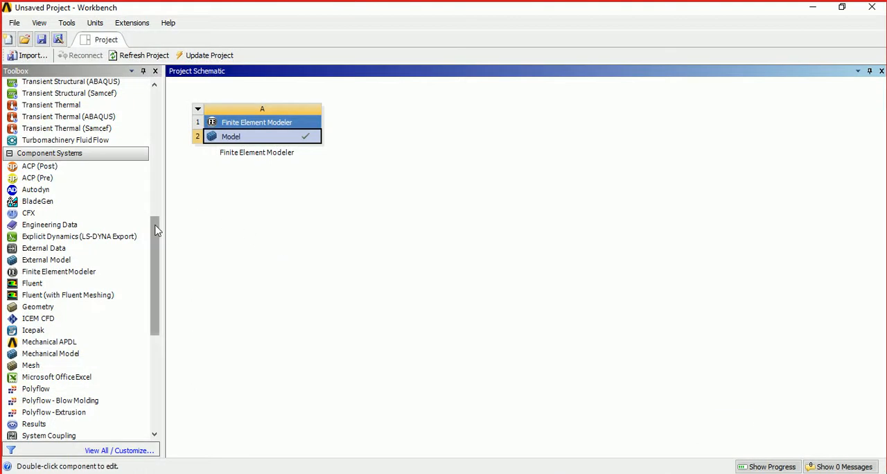
drag(156, 231, 150, 145)
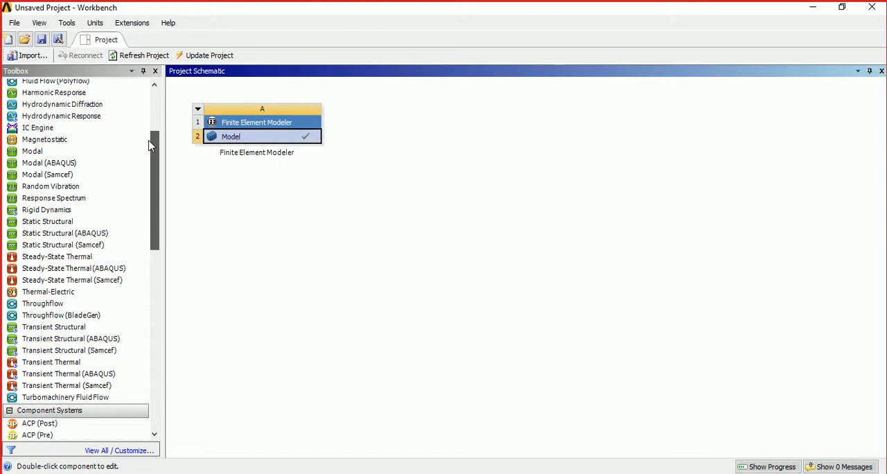
double_click(109, 223)
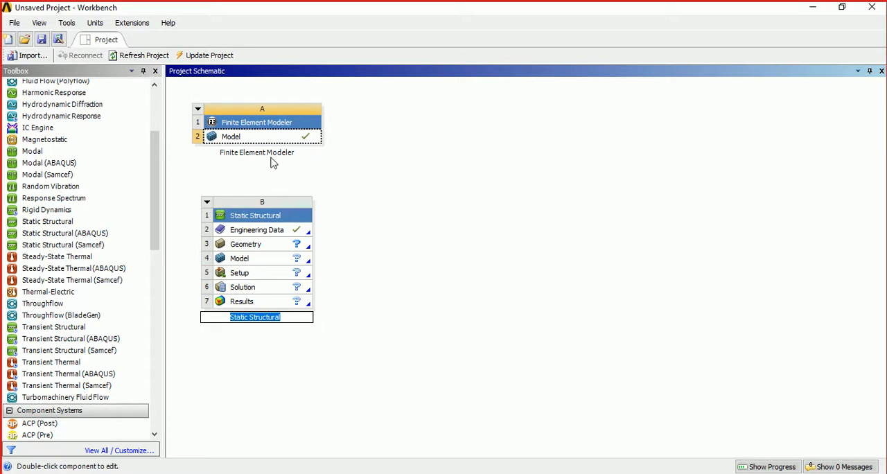
- Link the Finite Element Modeler model to the Static Structural system's Model cell and update the project
click(262, 136)
drag(288, 163, 280, 258)
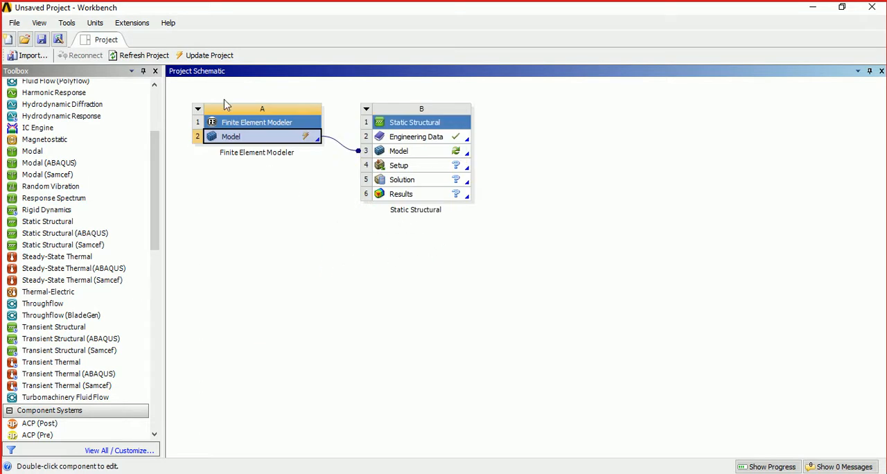
click(210, 57)
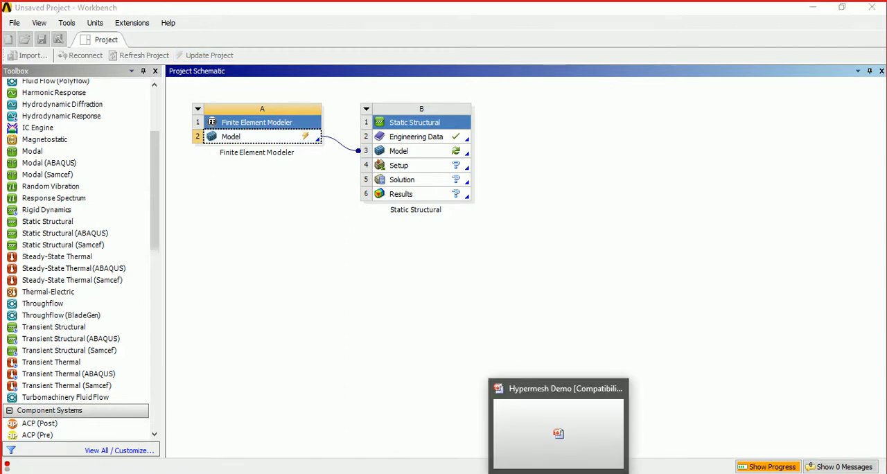
- Review the CD case problem description in the Hypermesh Demo presentation in PowerPoint, then return to Workbench and display the update progress
click(560, 473)
scroll(482, 230, up, 2)
scroll(480, 232, down, 1)
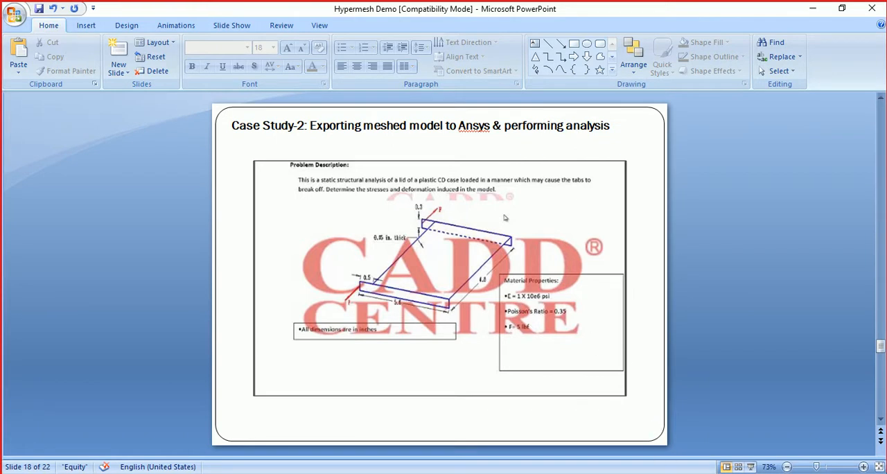
mouse_move(655, 473)
click(654, 430)
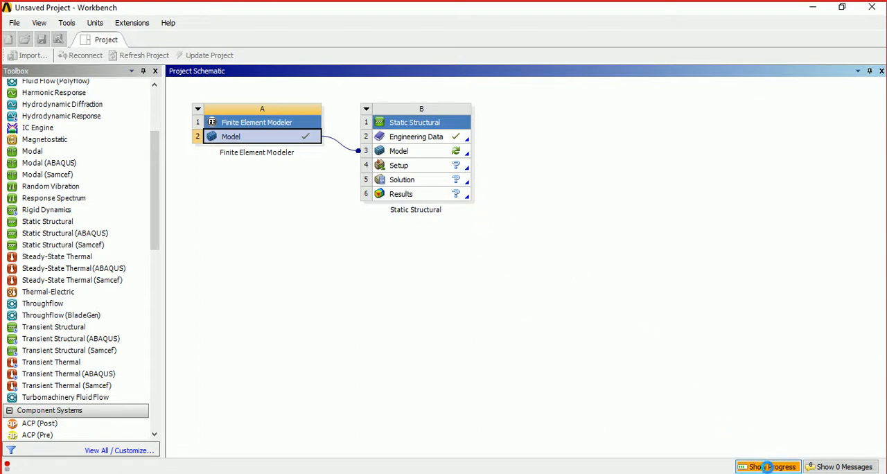
click(768, 466)
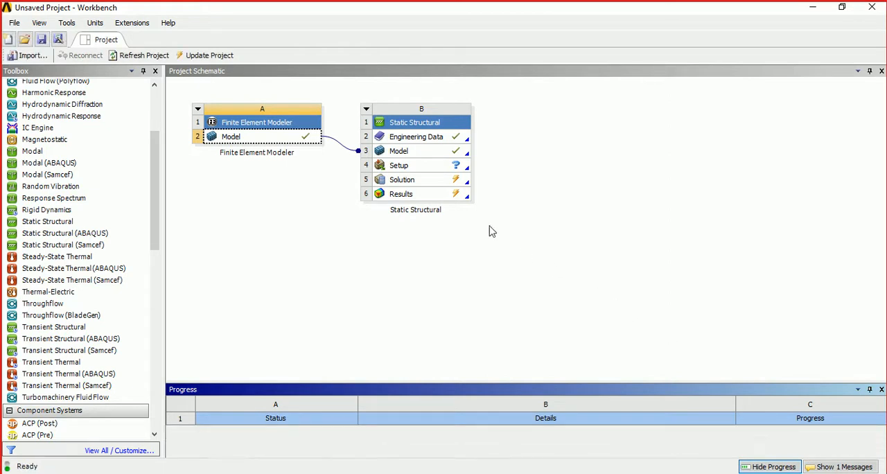
- Open the Static Structural system's Engineering Data and add a new material named PLASTIC
double_click(451, 138)
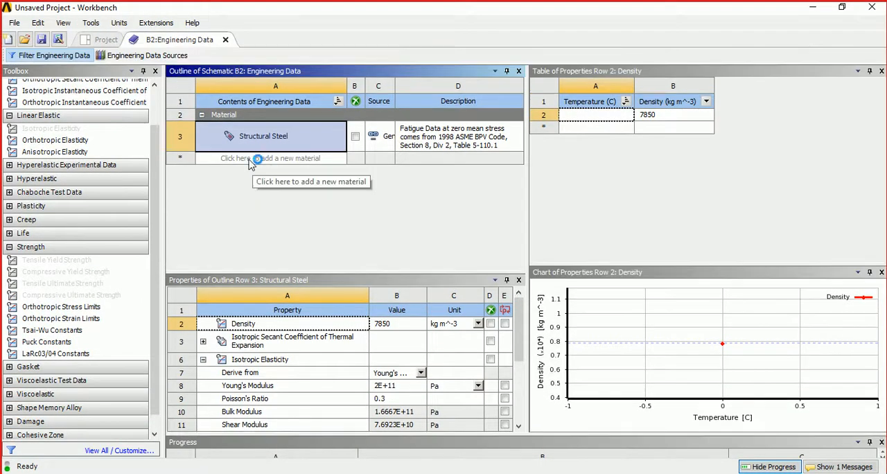
click(249, 159)
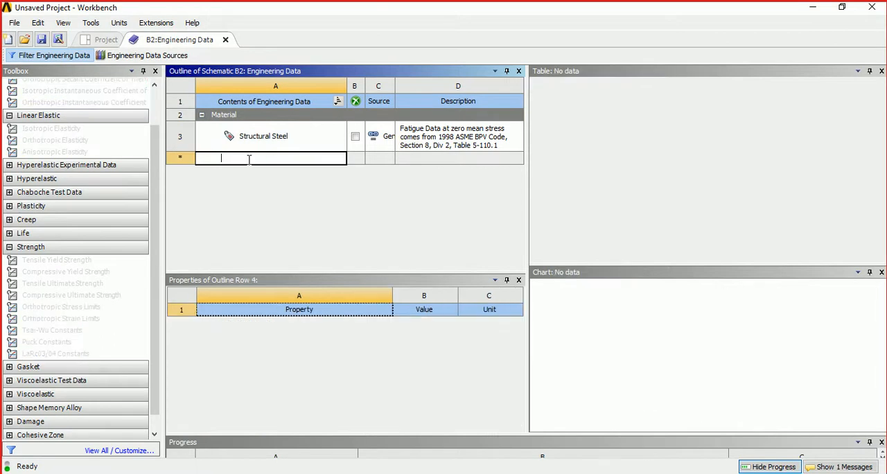
text(PLAS)
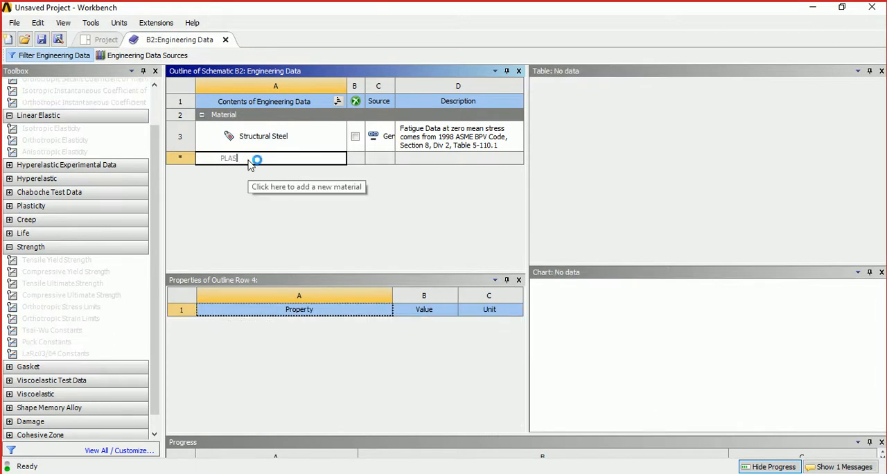
text(TIC)
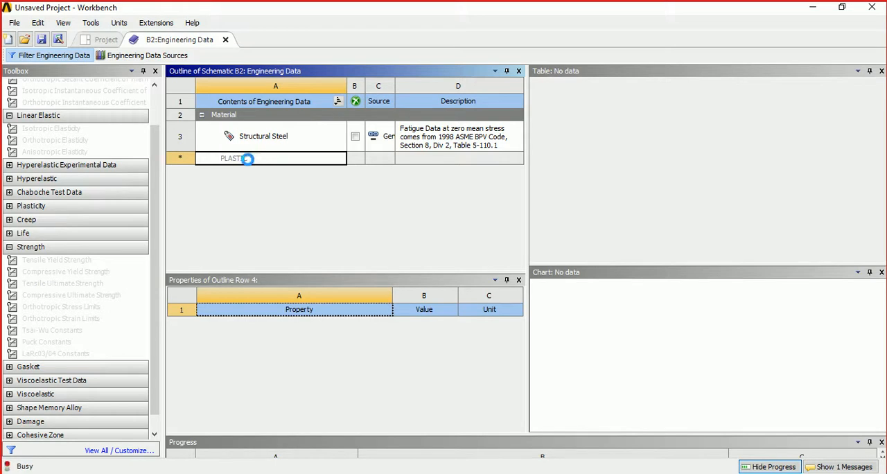
key(Return)
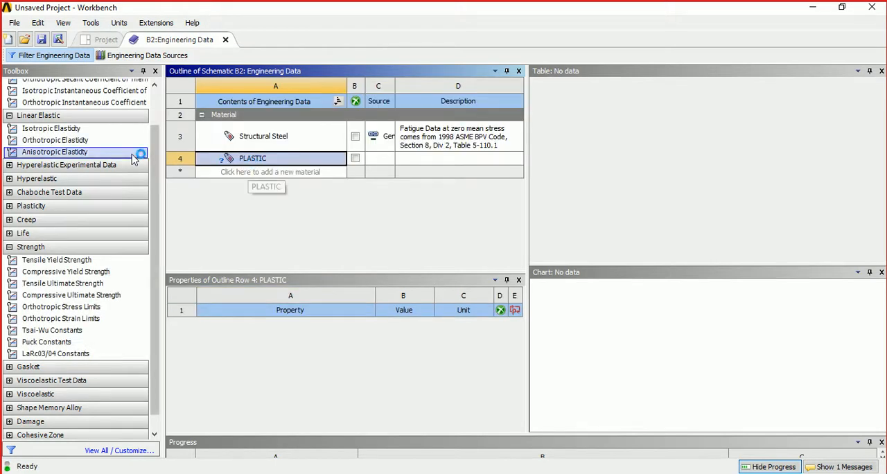
- Add Isotropic Elasticity to the PLASTIC material and set the Young's modulus unit to psi
click(90, 130)
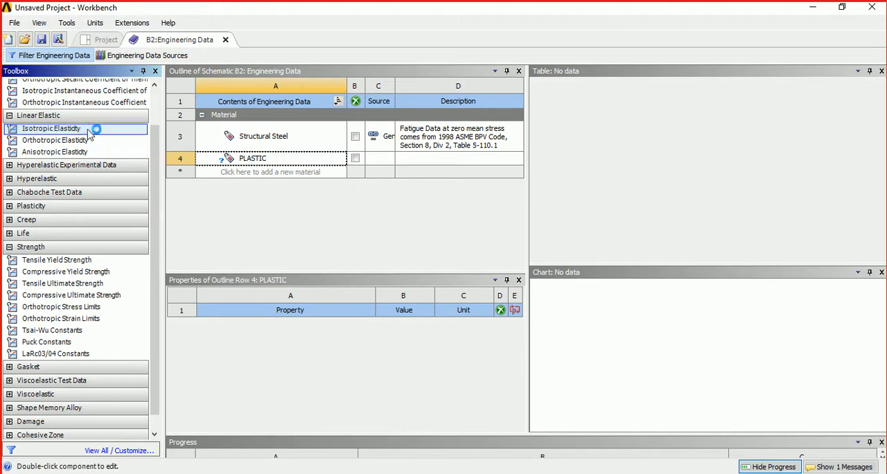
double_click(91, 131)
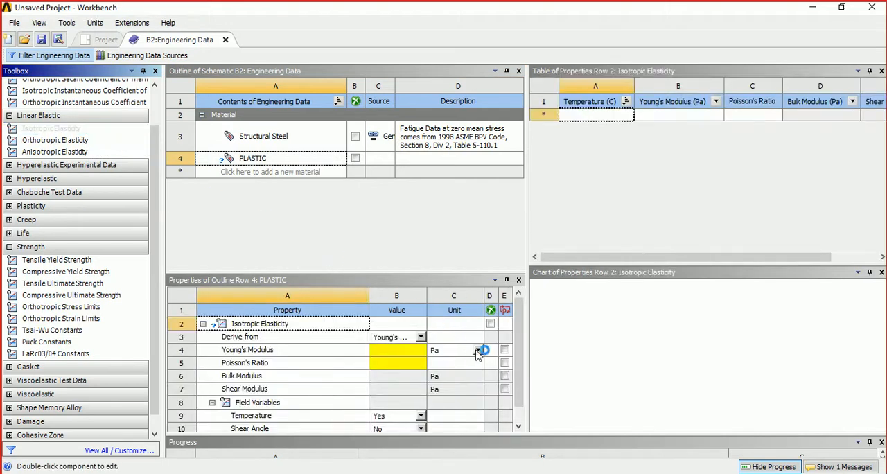
click(478, 351)
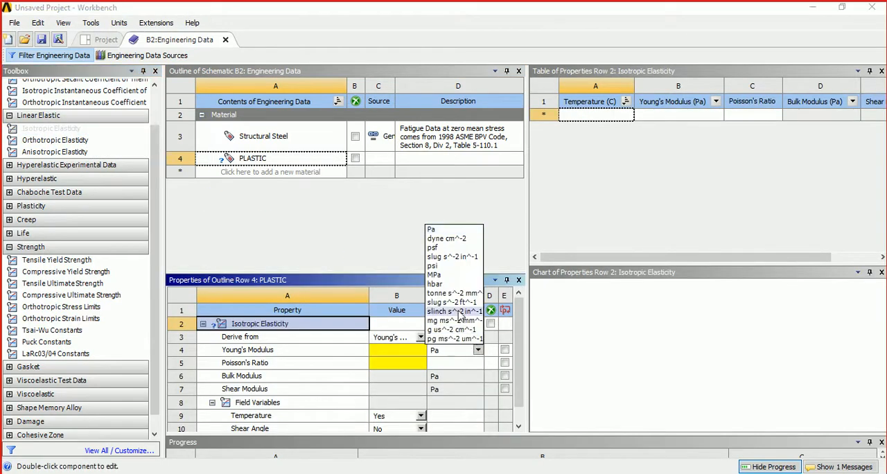
click(442, 266)
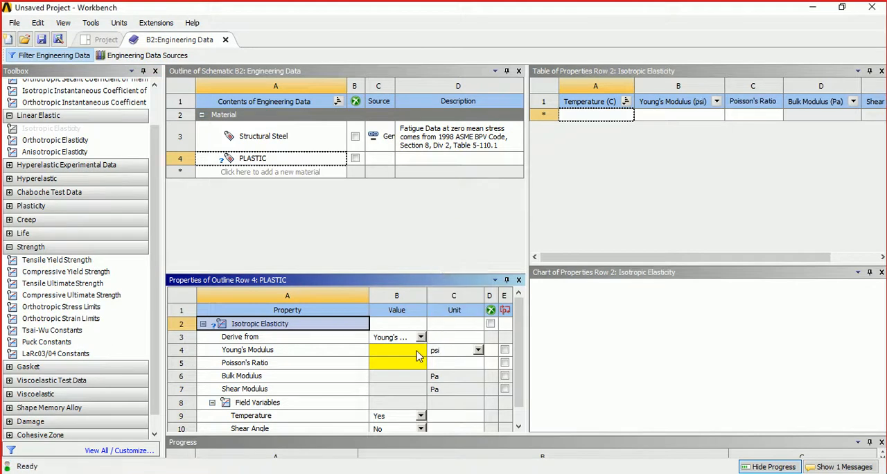
- Set PLASTIC's Young's modulus to 1E+06 psi and Poisson's ratio to 0.35, and close Engineering Data
click(418, 356)
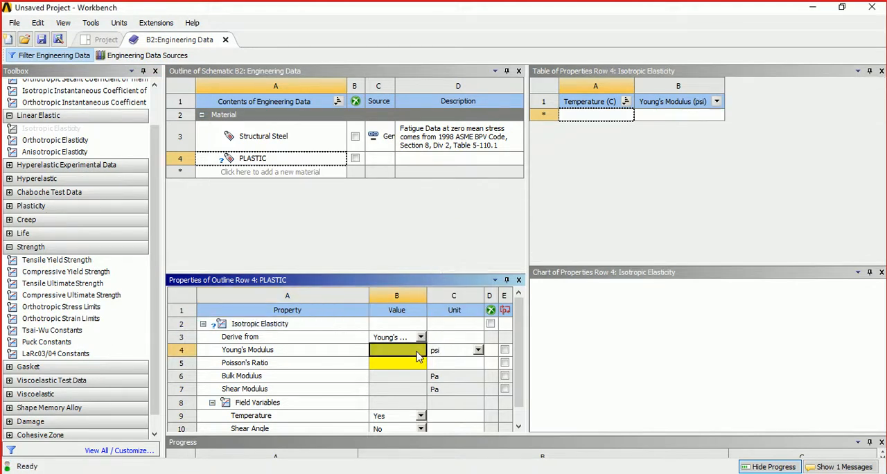
click(589, 473)
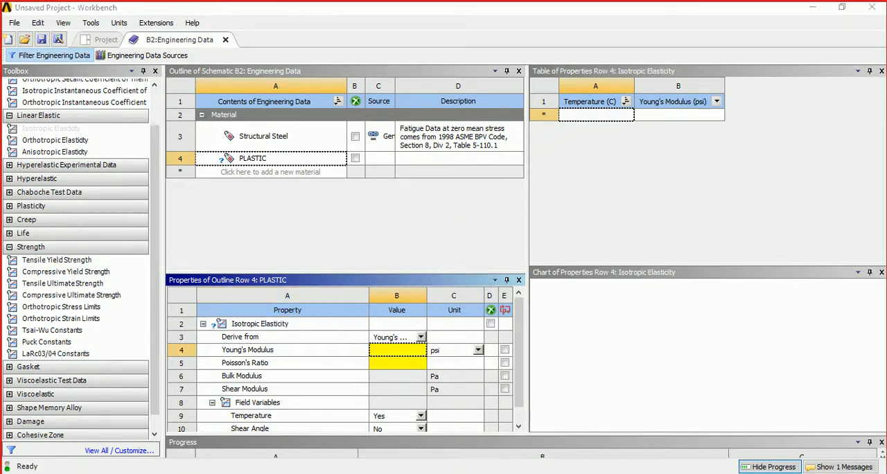
click(454, 473)
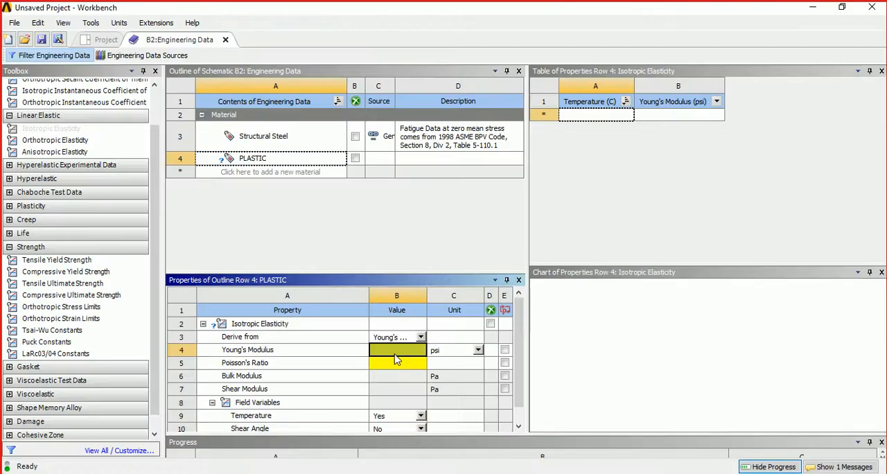
text(1E+06)
click(388, 363)
text(0)
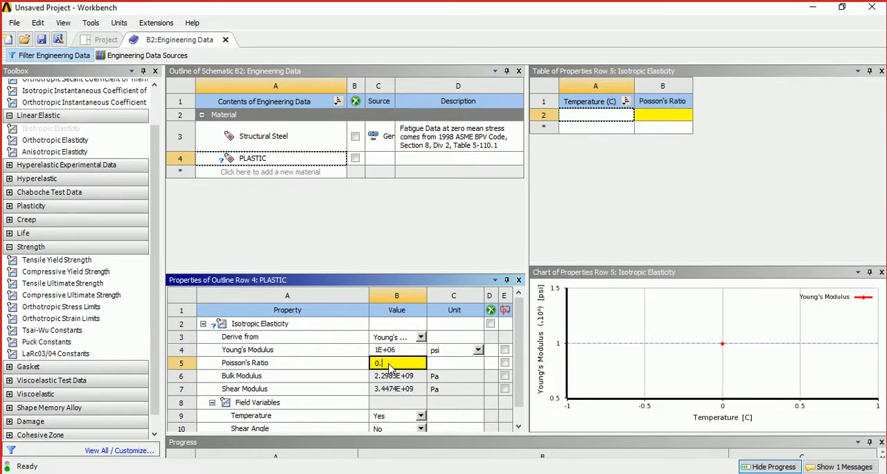
text(.35)
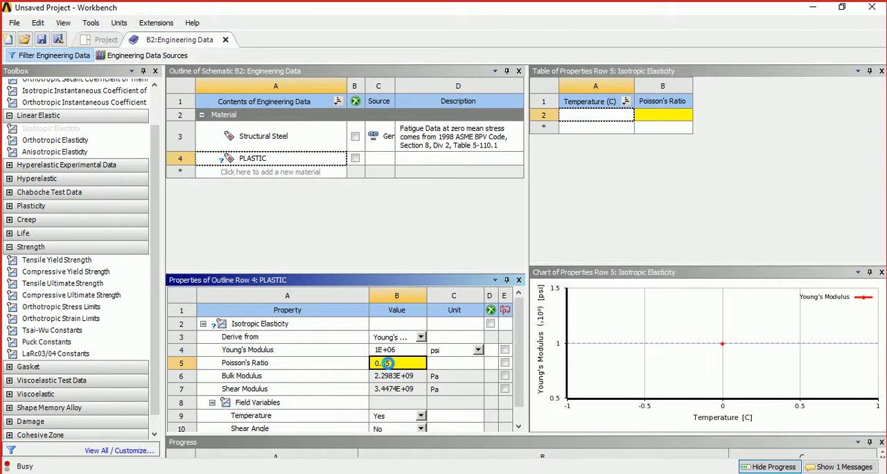
key(Return)
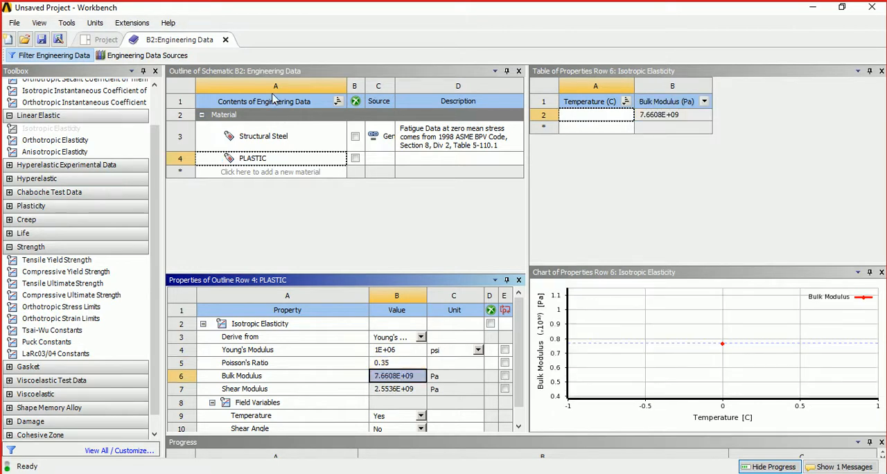
click(225, 41)
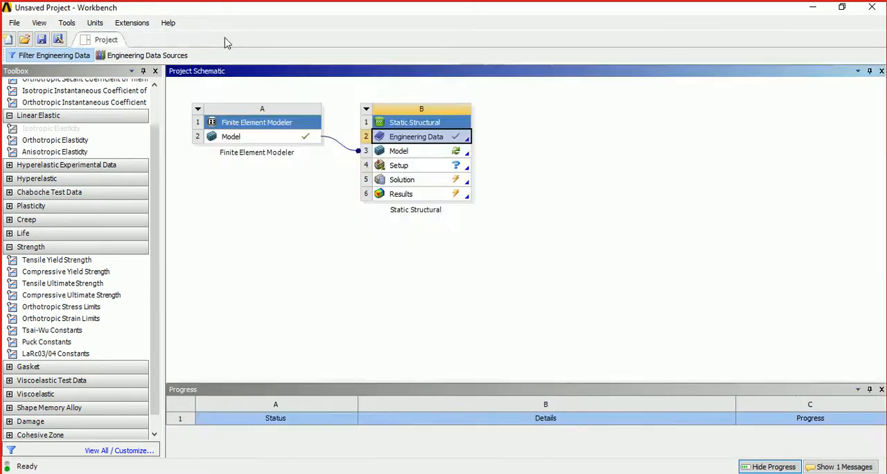
- Open the Static Structural model in Mechanical with the upstream data re-read, and display the whole imported mesh
double_click(418, 152)
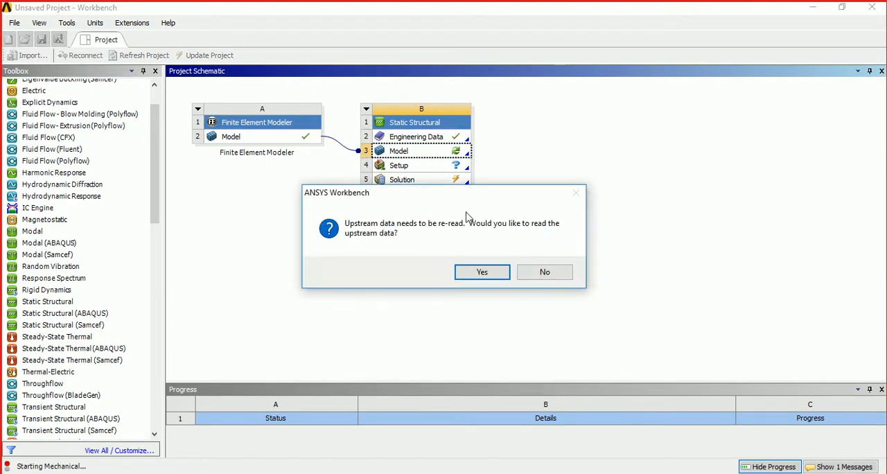
click(486, 274)
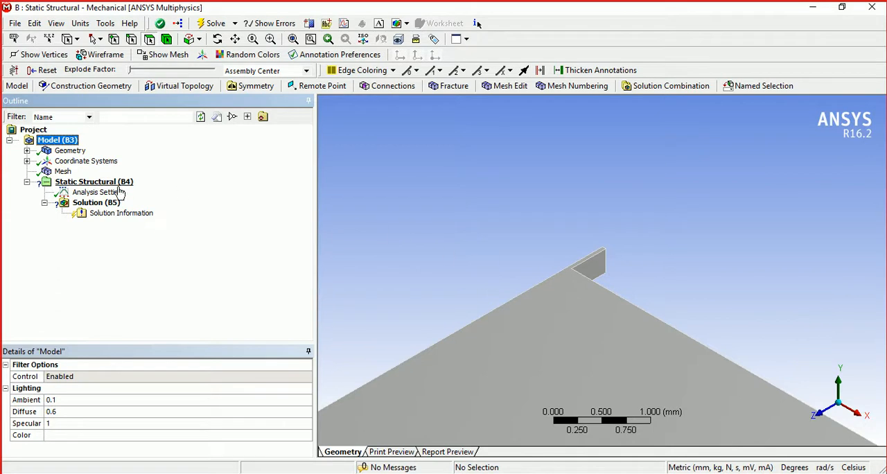
click(63, 172)
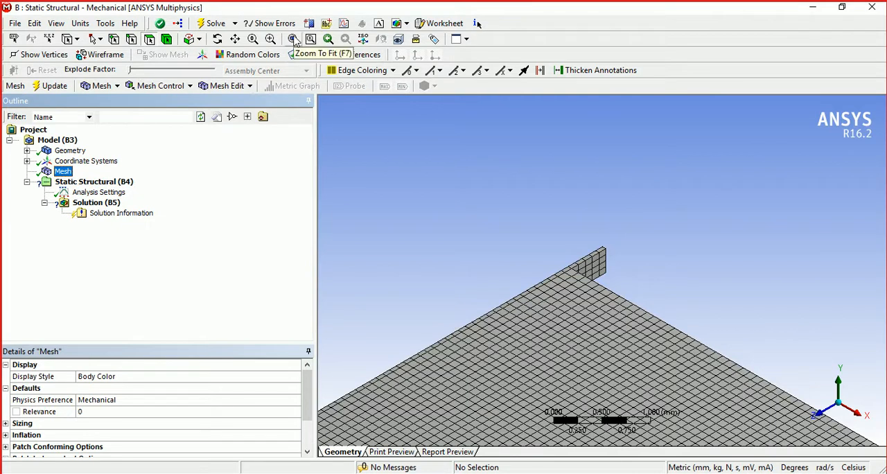
click(294, 39)
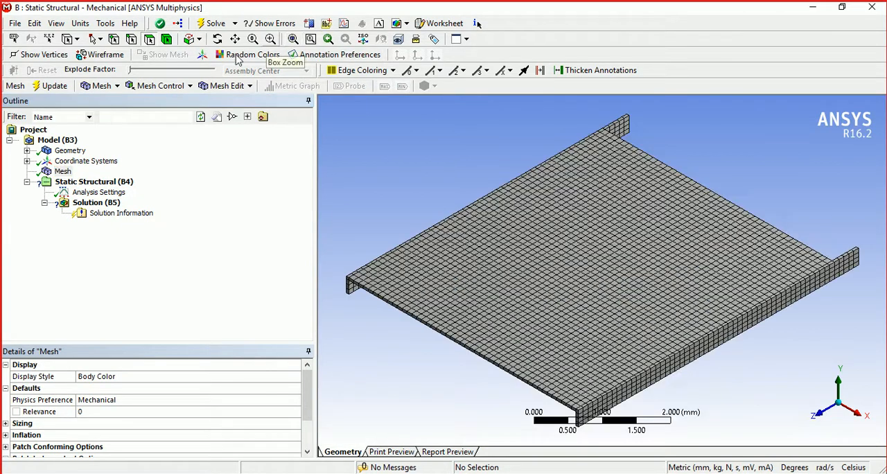
- Switch the units to U.S. Customary (in, lbm, lbf, °F, s, V, A) and assign the PLASTIC material to Solid 1
click(81, 24)
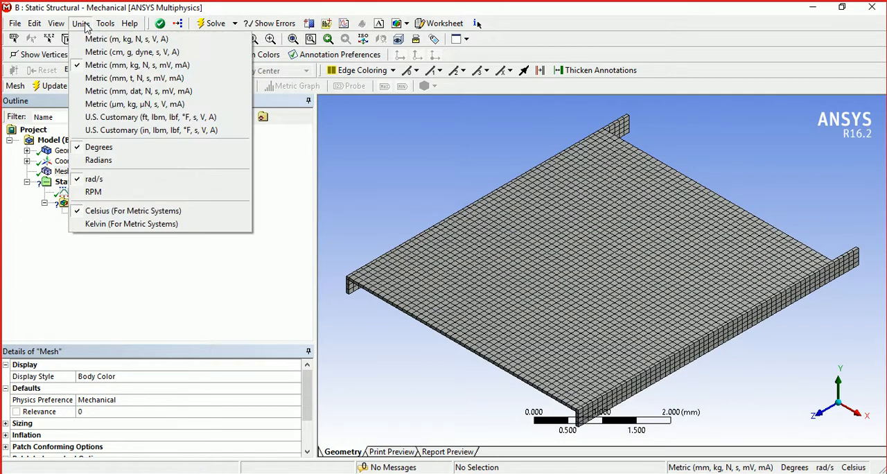
click(107, 131)
click(26, 150)
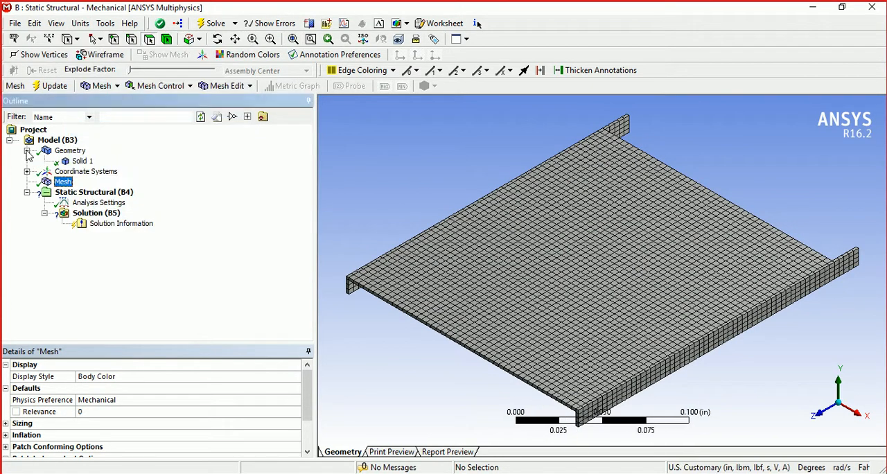
click(83, 161)
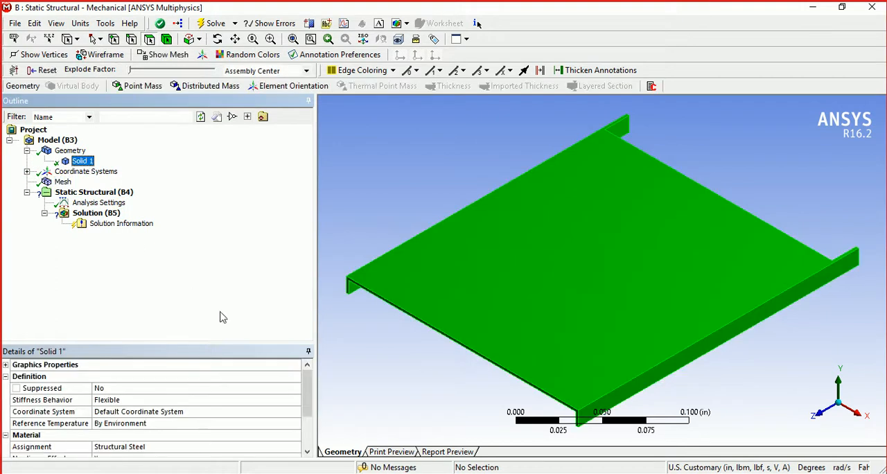
click(296, 448)
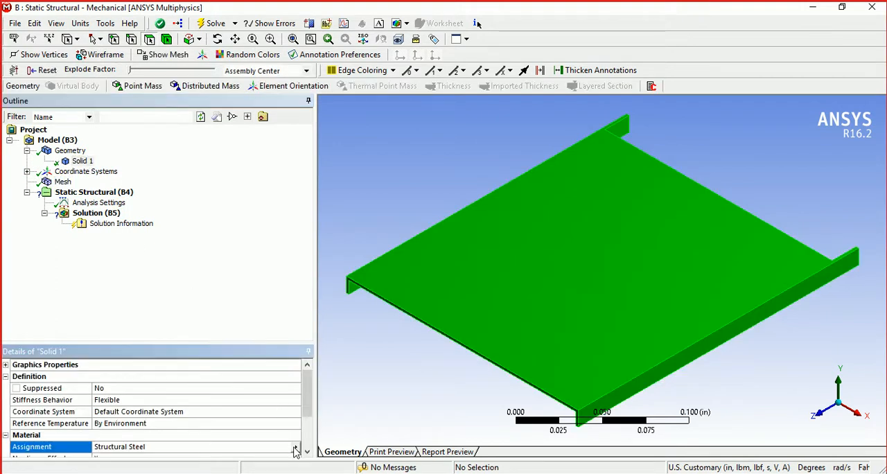
click(295, 447)
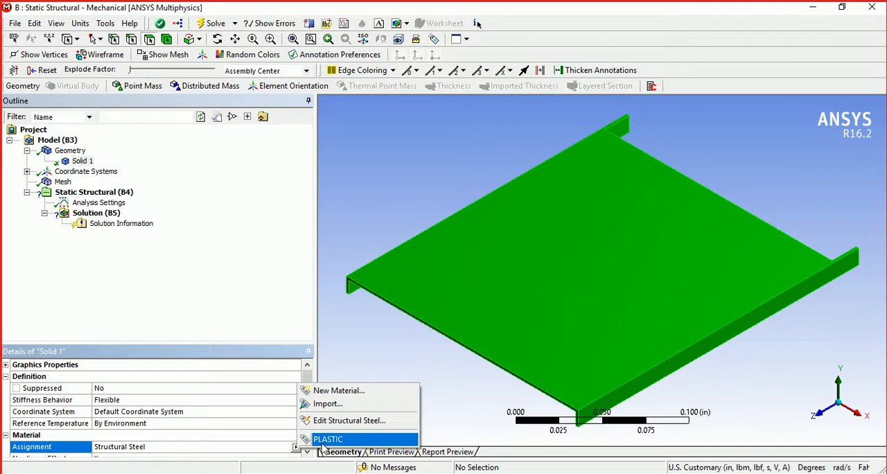
click(326, 439)
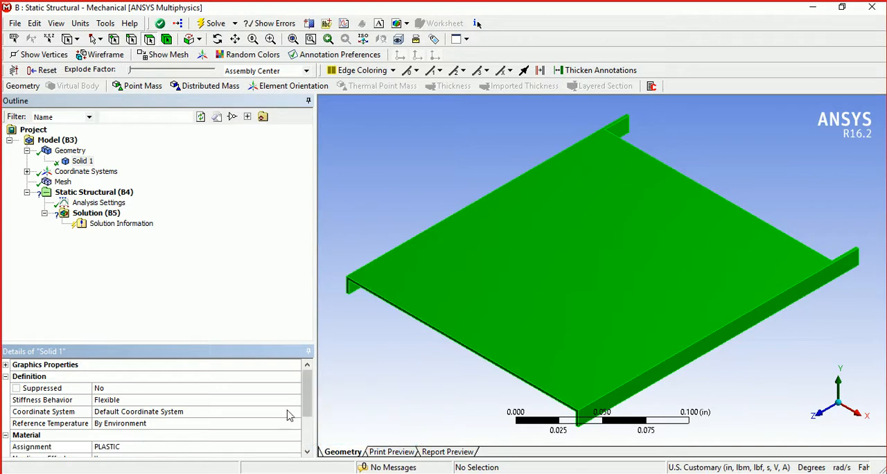
- Insert a Fixed Support in the Static Structural analysis, scoped to the long narrow edge face of the cover's +X side flange
click(125, 194)
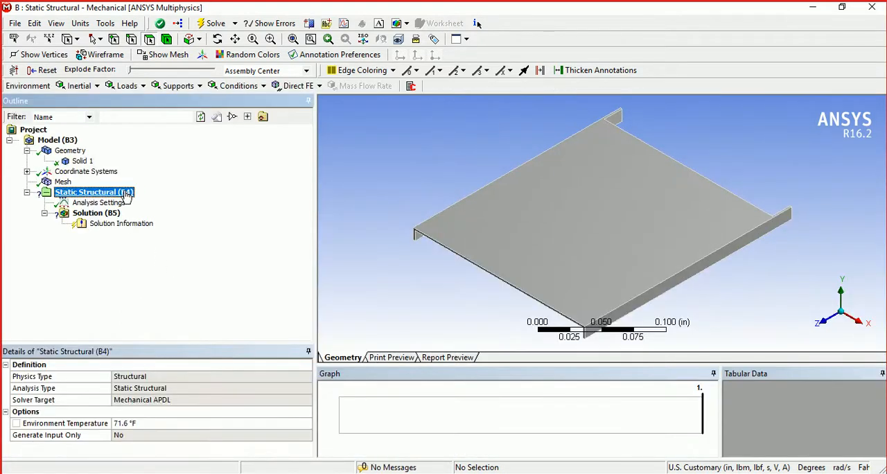
right_click(125, 195)
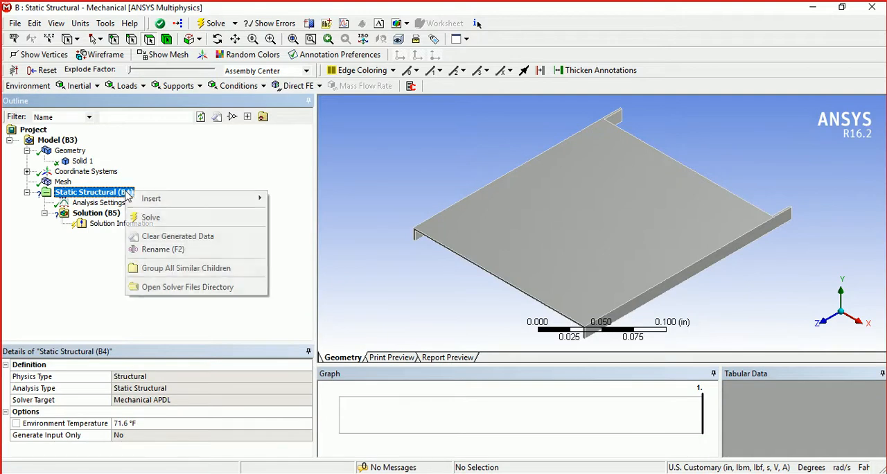
mouse_move(203, 201)
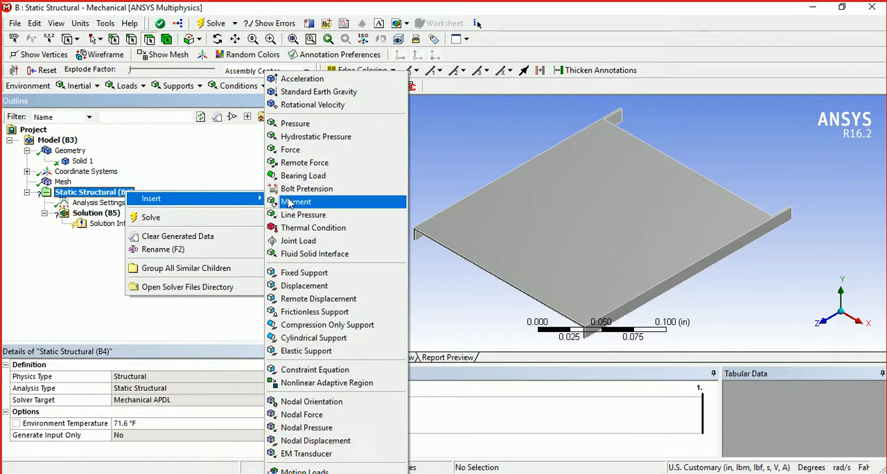
click(304, 274)
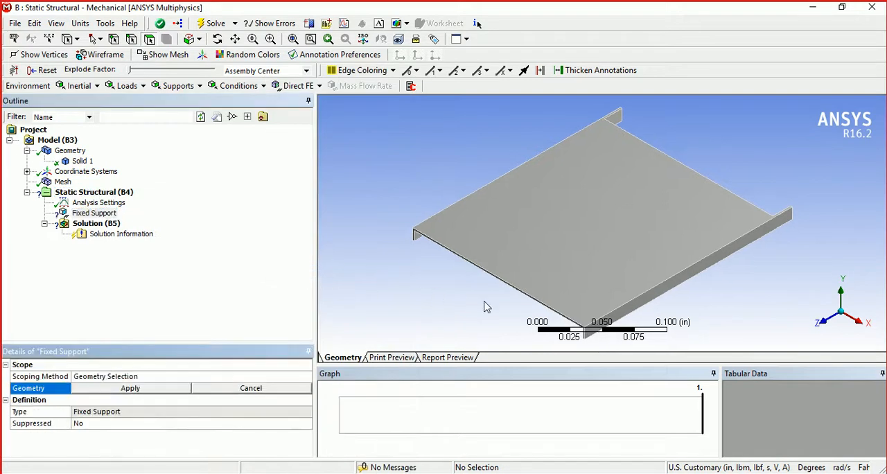
middle_drag(432, 260, 399, 204)
scroll(401, 208, up, 2)
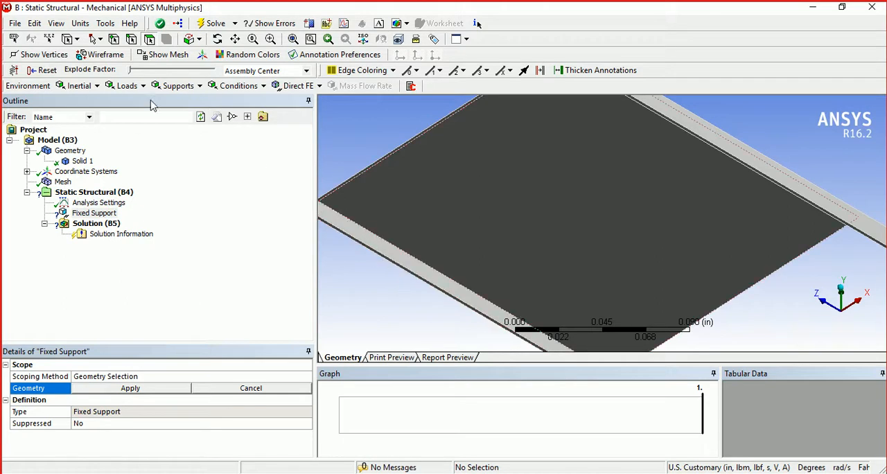
click(659, 114)
click(149, 388)
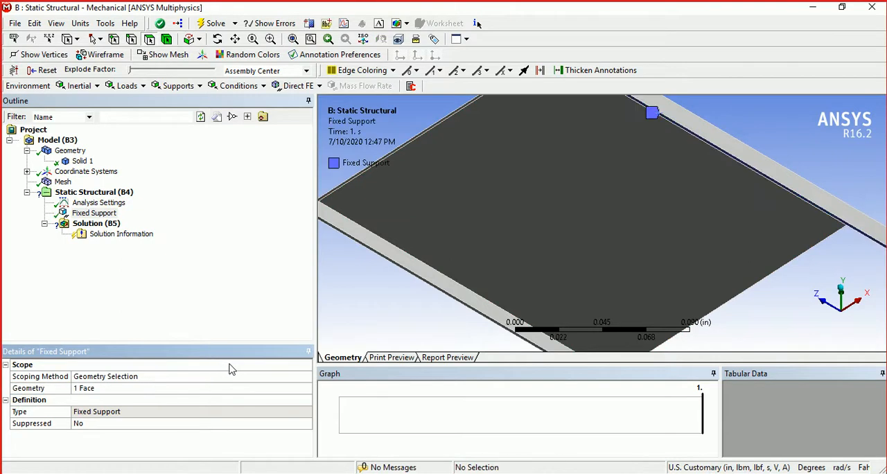
- Add the matching narrow edge face of the opposite side flange to the Fixed Support's geometry
click(105, 390)
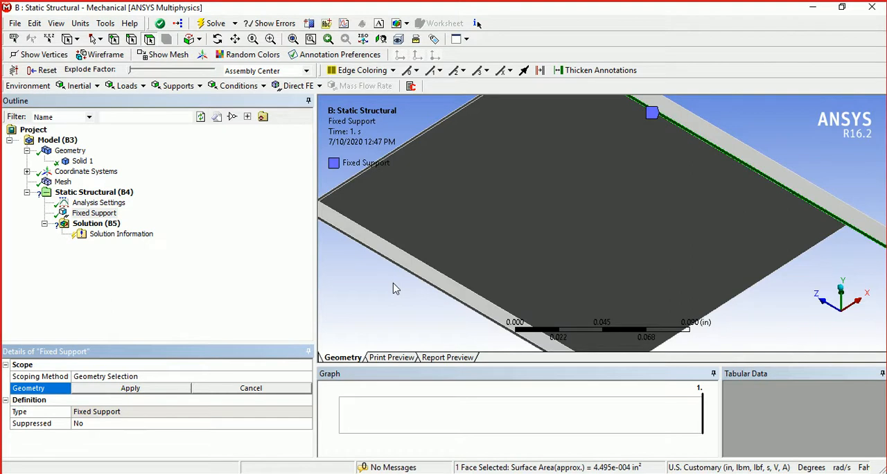
scroll(392, 287, up, 3)
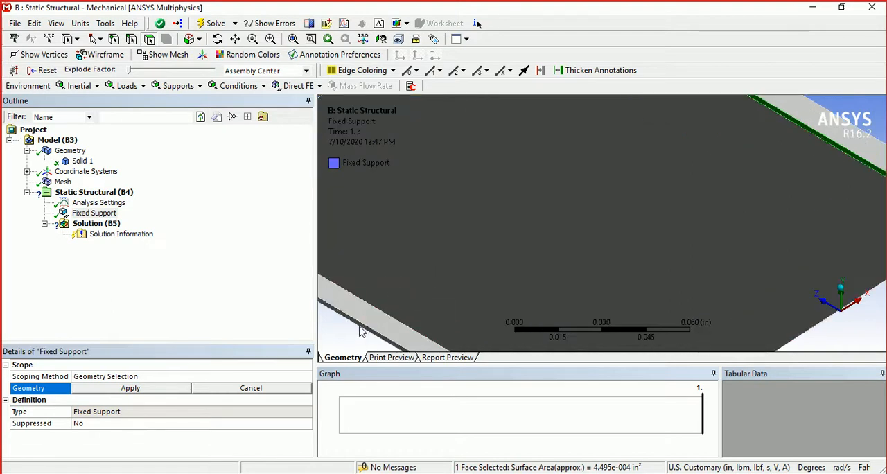
ctrl+click(361, 326)
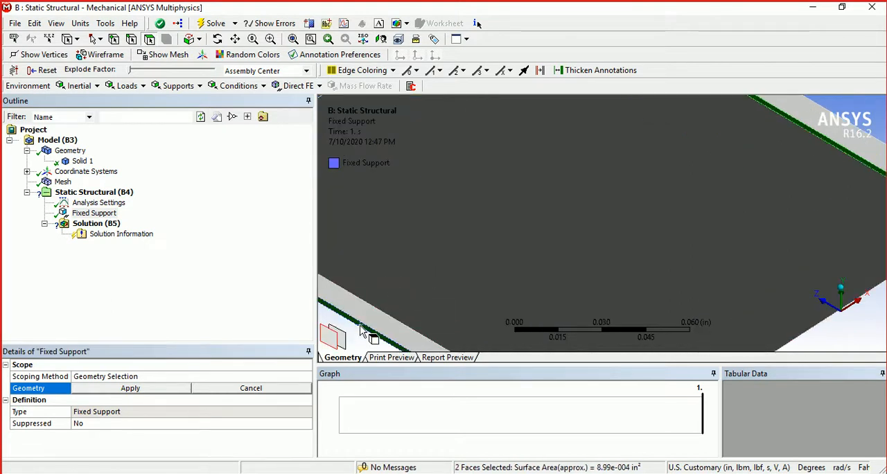
click(154, 392)
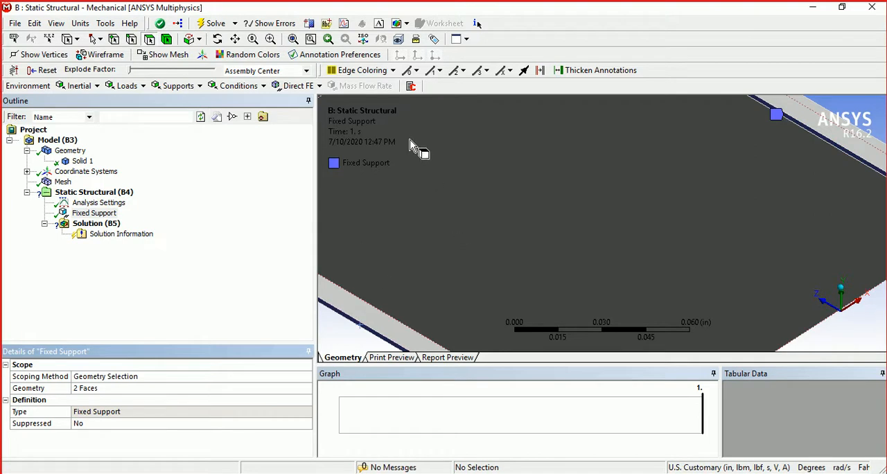
- Insert a Force load in the Static Structural analysis and scope it to the U-shaped end face of the cover
click(294, 40)
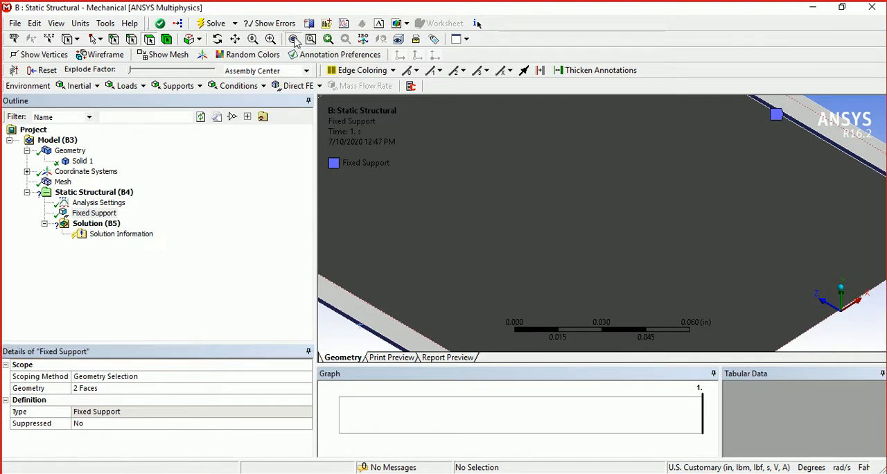
middle_drag(513, 146, 518, 192)
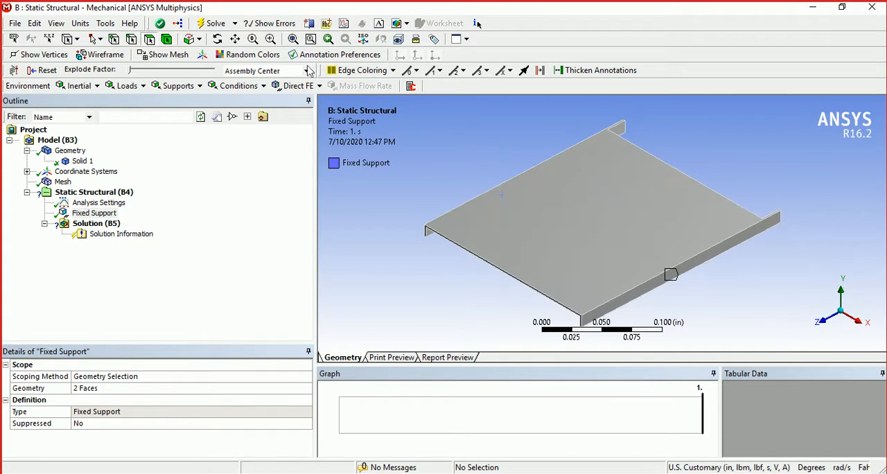
click(236, 40)
drag(477, 208, 579, 223)
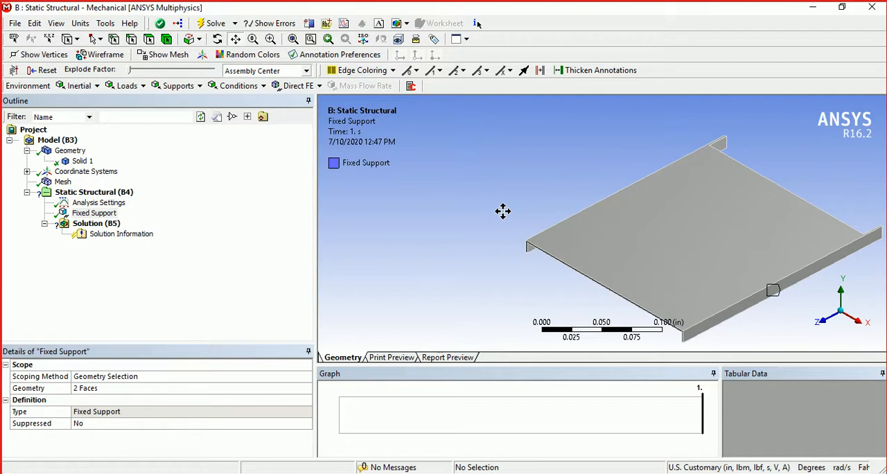
scroll(503, 212, up, 6)
drag(501, 225, 656, 185)
scroll(512, 213, up, 1)
scroll(513, 213, up, 3)
drag(463, 193, 595, 172)
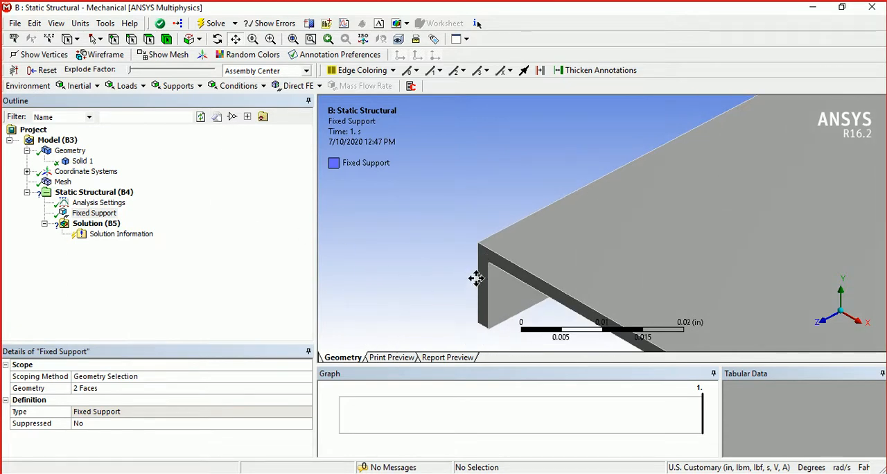
click(129, 197)
right_click(130, 194)
mouse_move(145, 205)
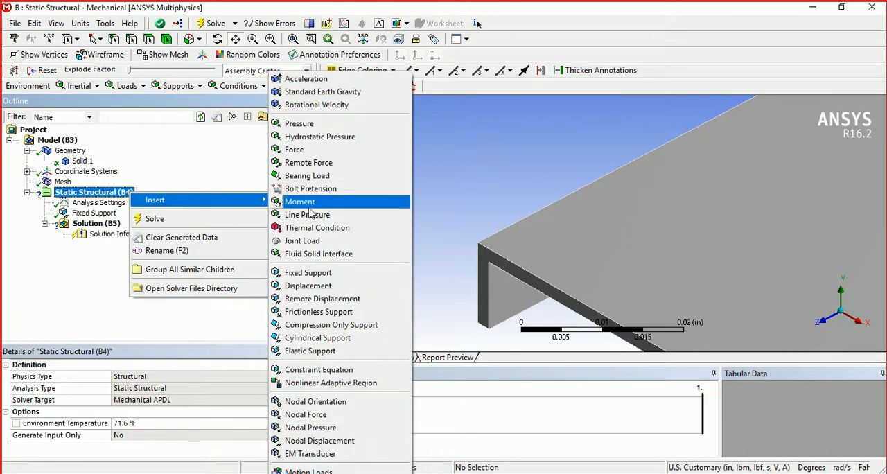
click(311, 152)
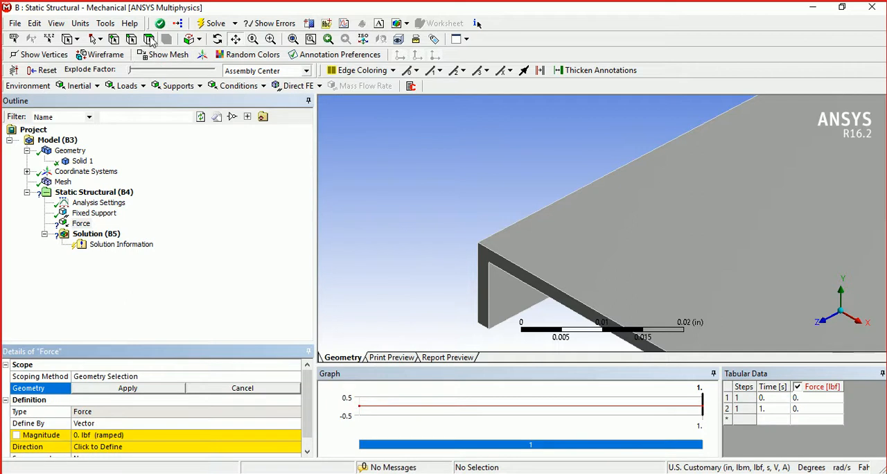
click(483, 287)
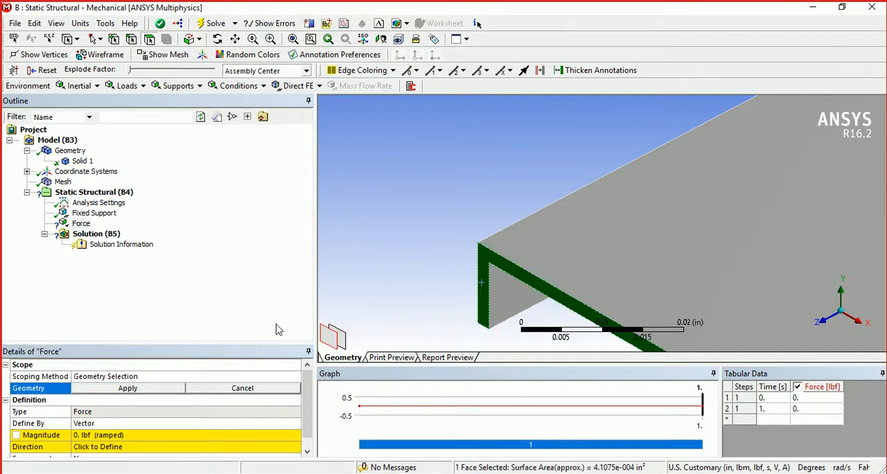
click(127, 388)
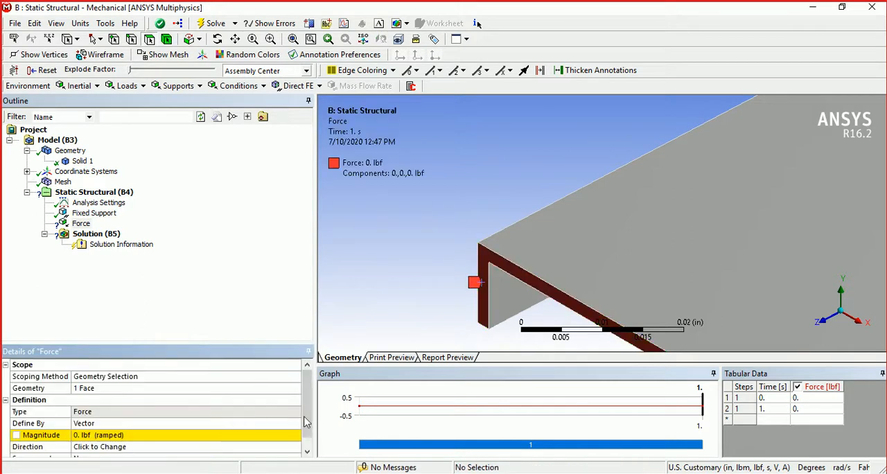
click(291, 424)
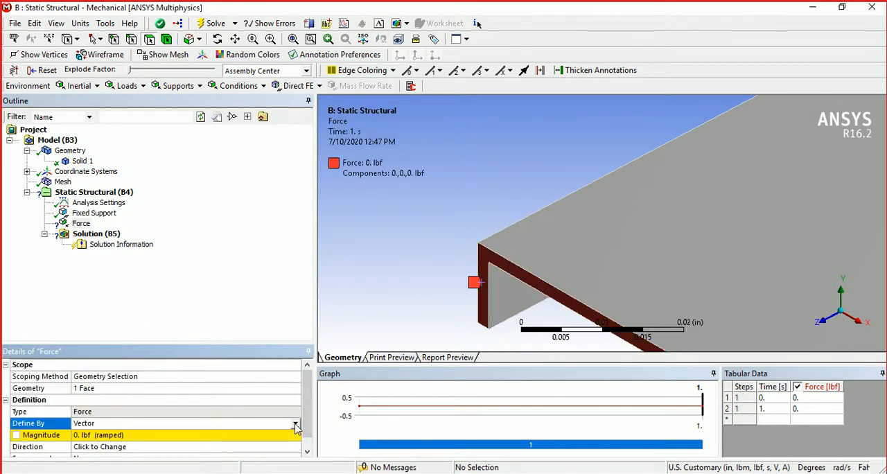
click(295, 425)
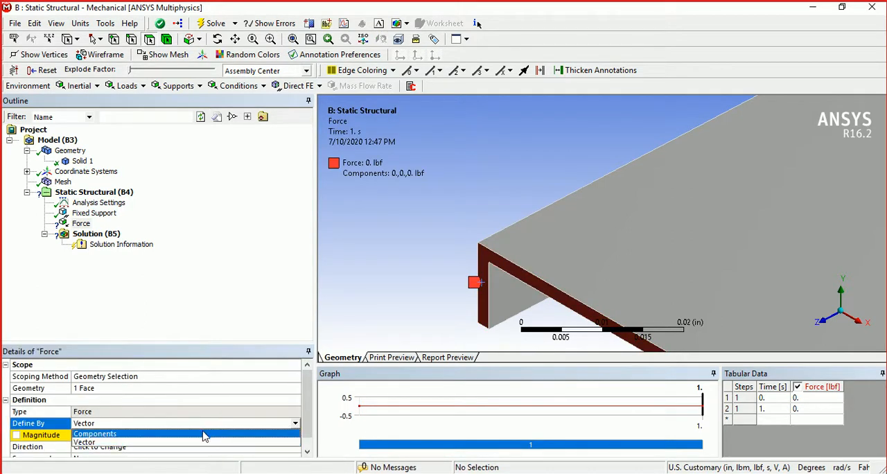
click(426, 285)
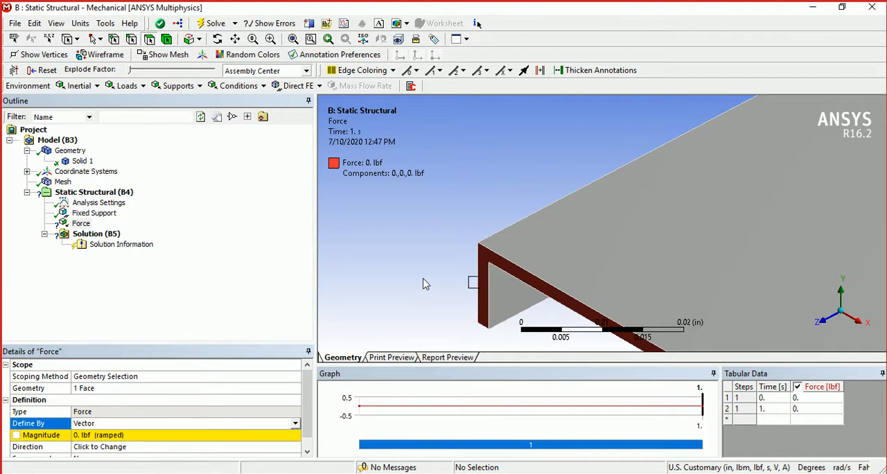
- Rescope the Force to the small end face of the protruding tab on the cover's +X side
middle_drag(507, 224, 454, 236)
scroll(454, 236, down, 3)
scroll(456, 240, down, 5)
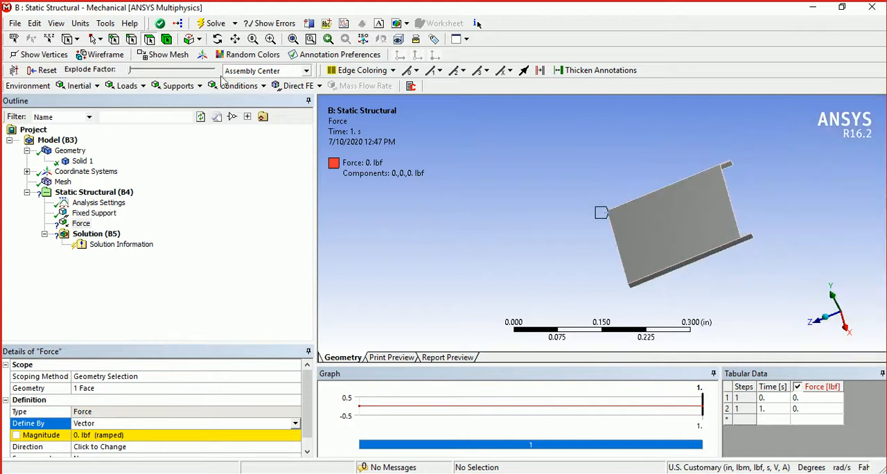
click(217, 39)
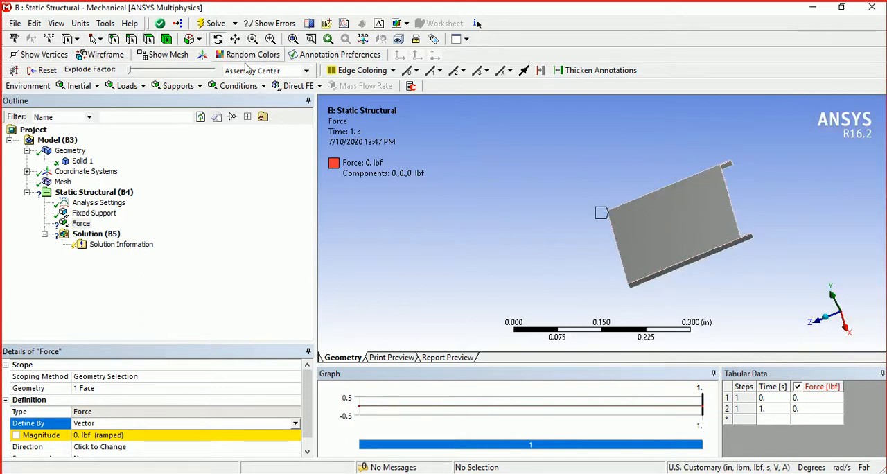
drag(663, 249, 625, 231)
scroll(623, 232, up, 10)
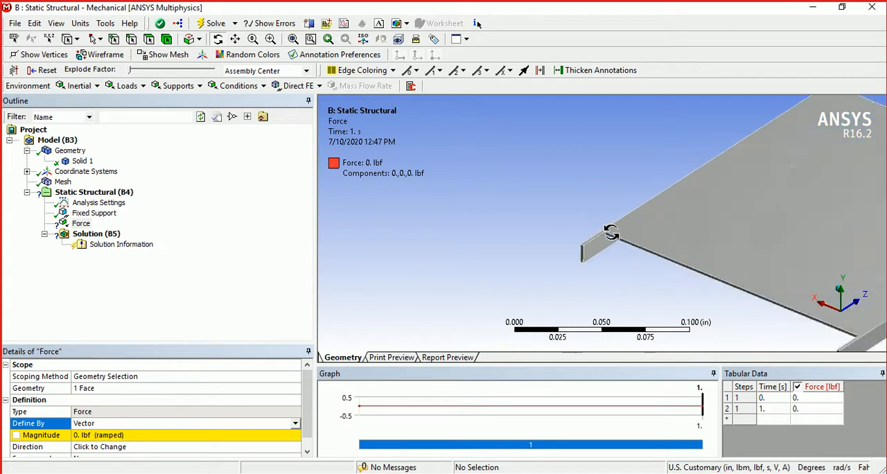
click(235, 39)
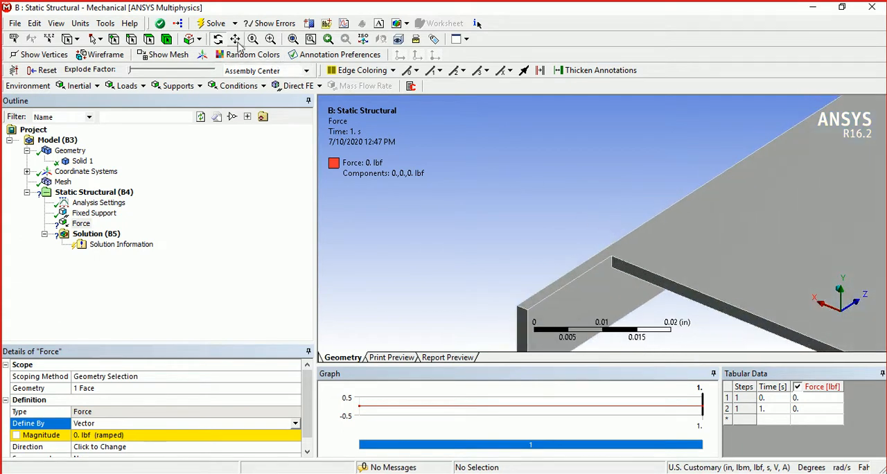
drag(528, 221, 495, 192)
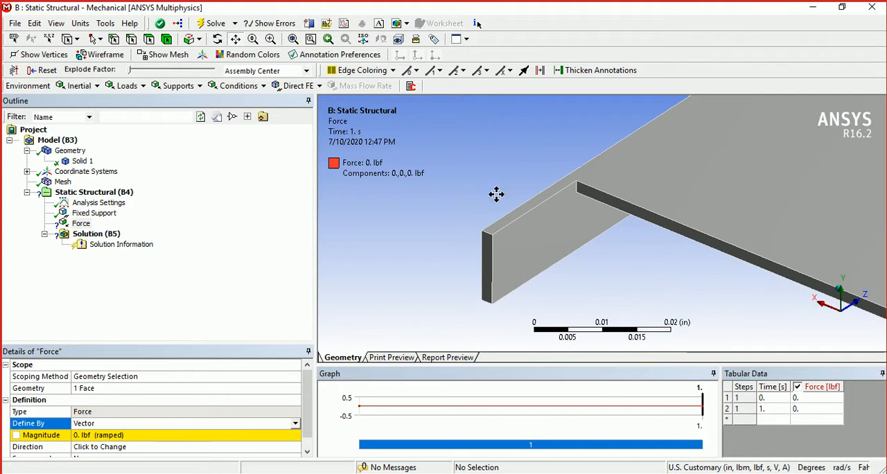
scroll(495, 194, up, 2)
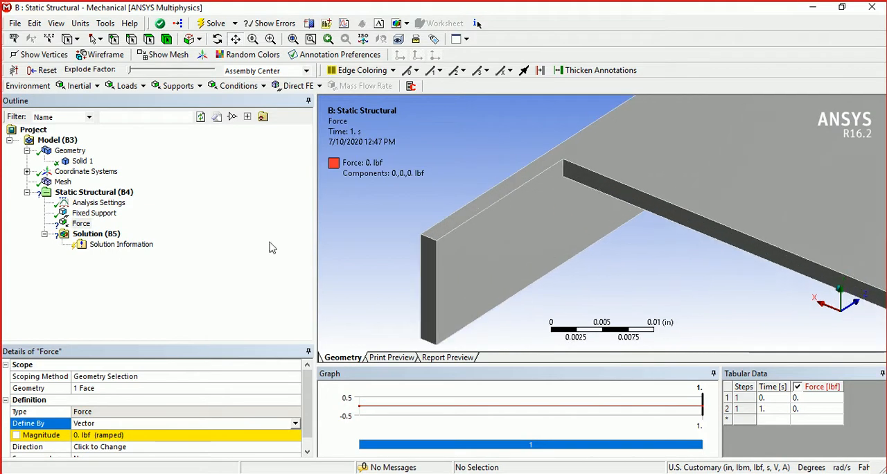
click(104, 390)
click(428, 293)
click(142, 388)
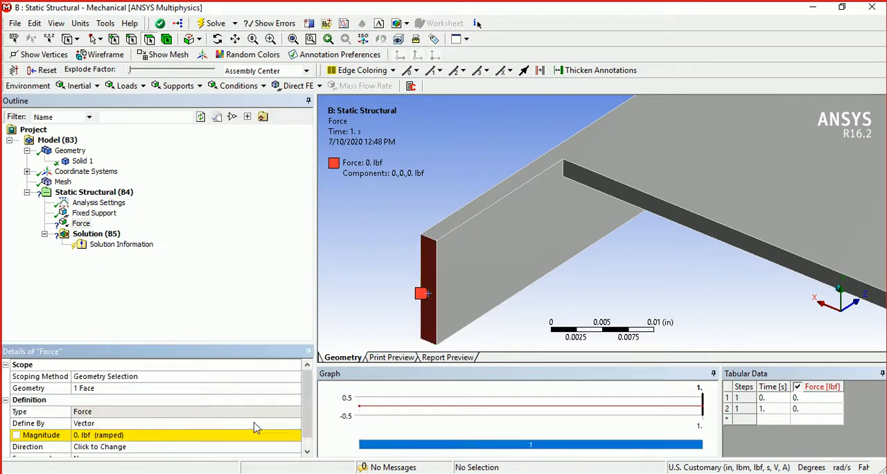
- Define the Force by components and set its X component to 5 lbf
click(293, 426)
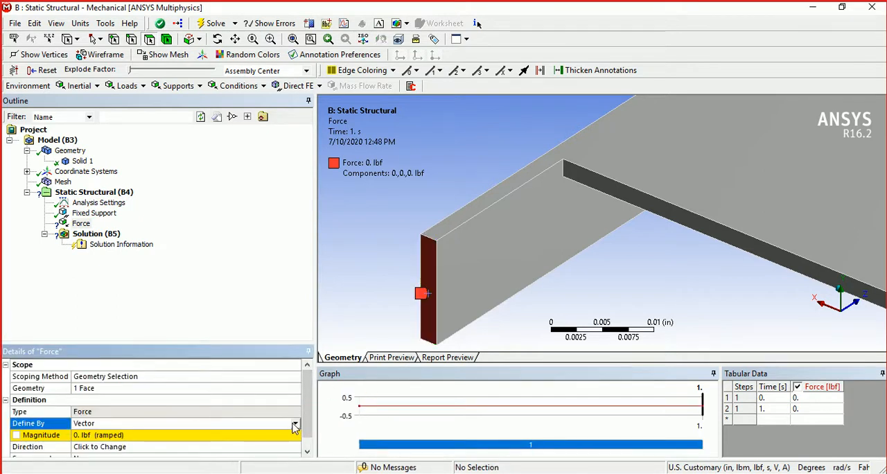
click(295, 424)
click(260, 436)
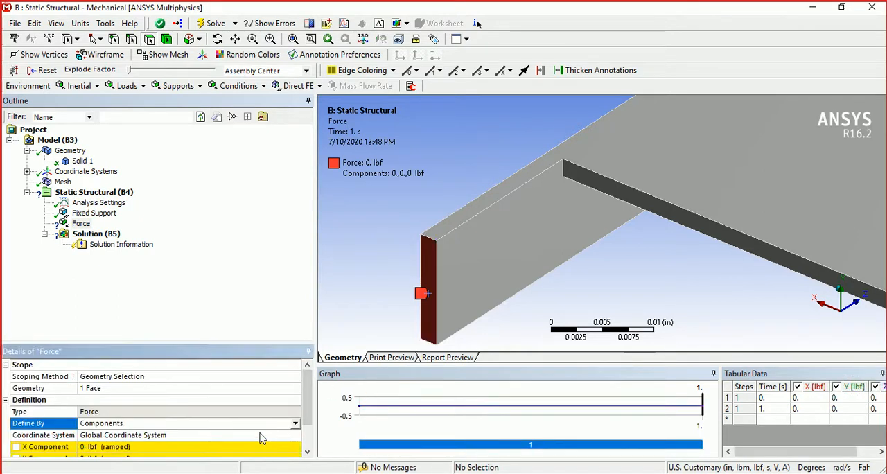
scroll(305, 419, down, 1)
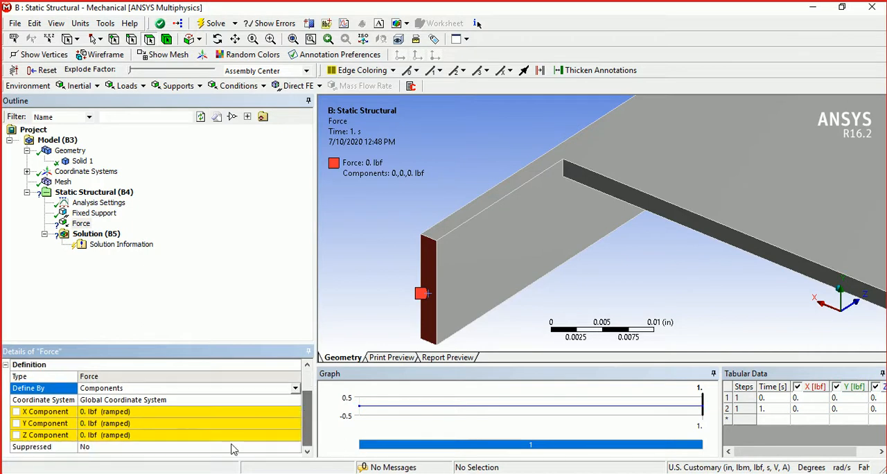
click(122, 413)
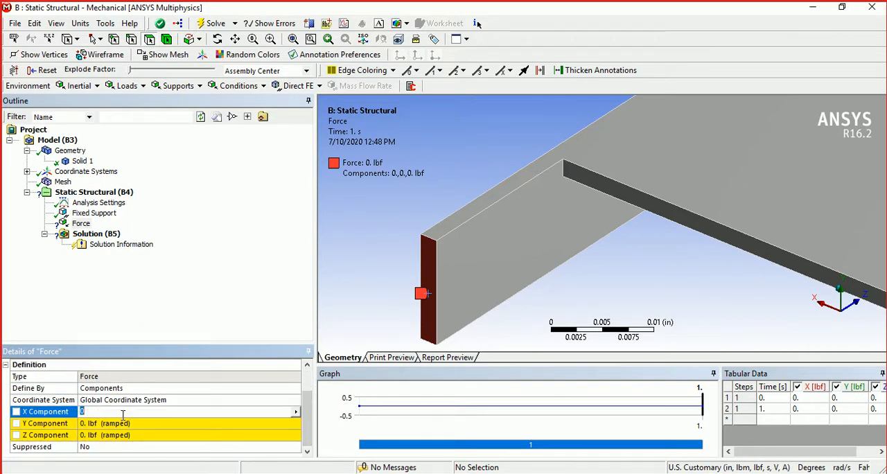
text(5)
key(Return)
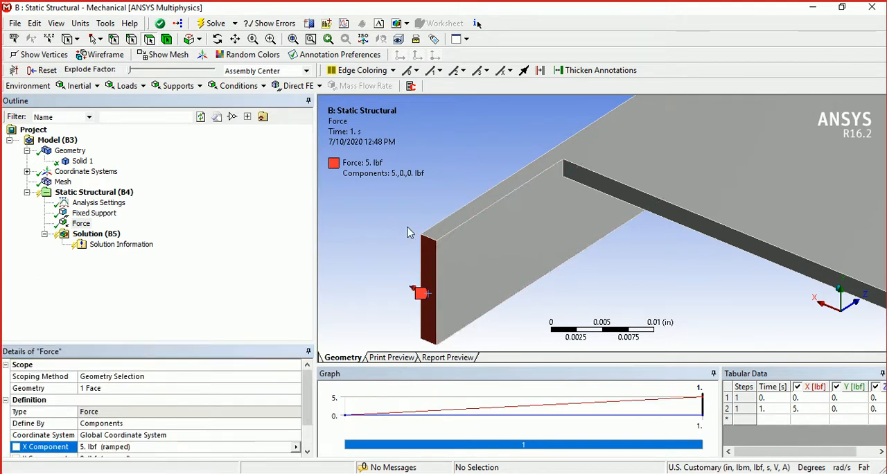
- Insert a second Force load in the Static Structural analysis and scope it to the small end face of the protruding tab on the -X side
scroll(409, 233, down, 10)
scroll(774, 268, up, 3)
click(236, 39)
drag(646, 213, 501, 180)
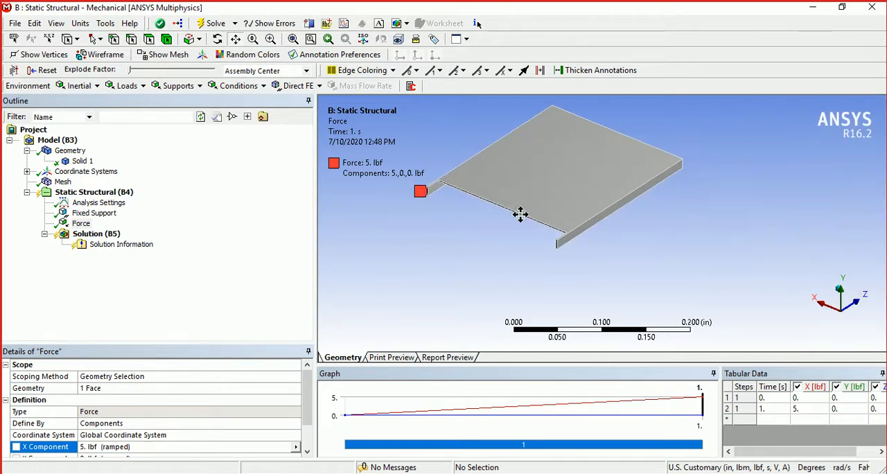
scroll(523, 214, up, 10)
drag(413, 240, 552, 198)
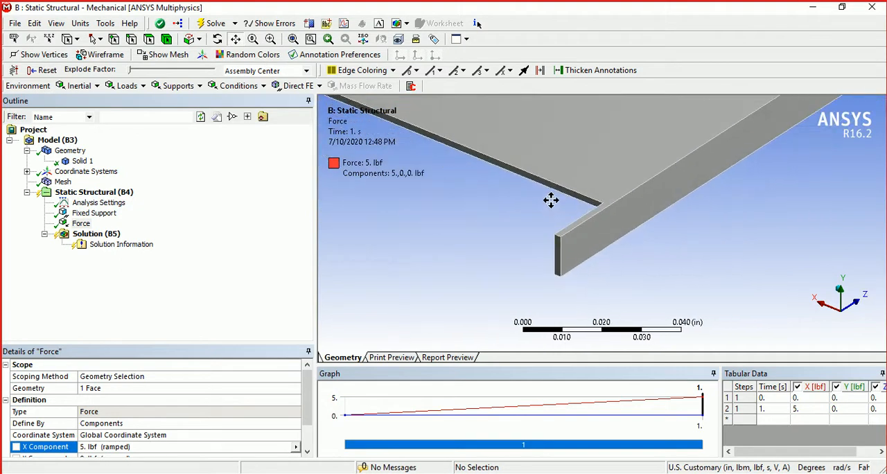
scroll(548, 204, up, 6)
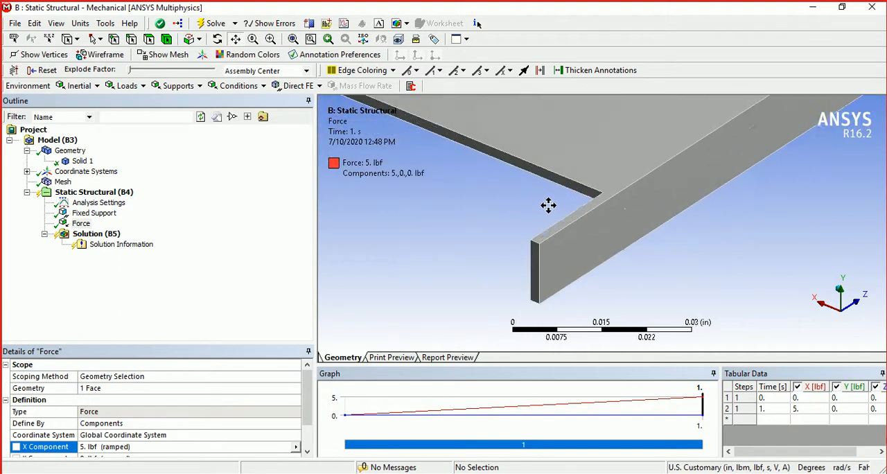
click(128, 194)
right_click(127, 195)
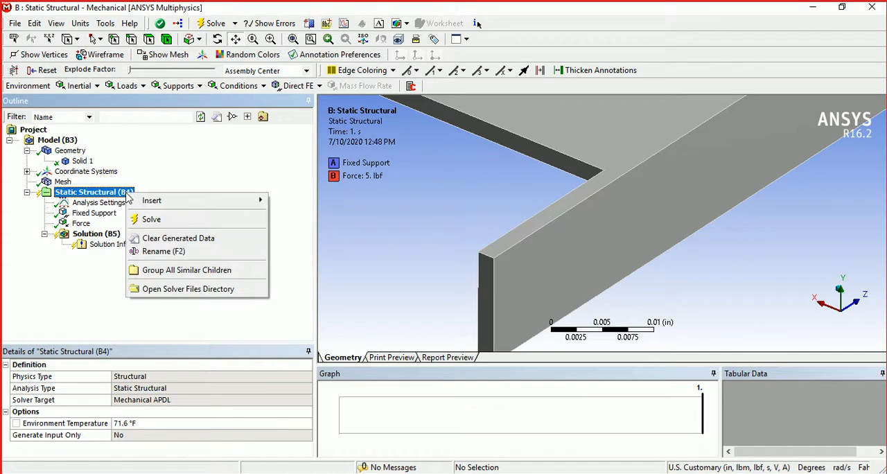
mouse_move(139, 201)
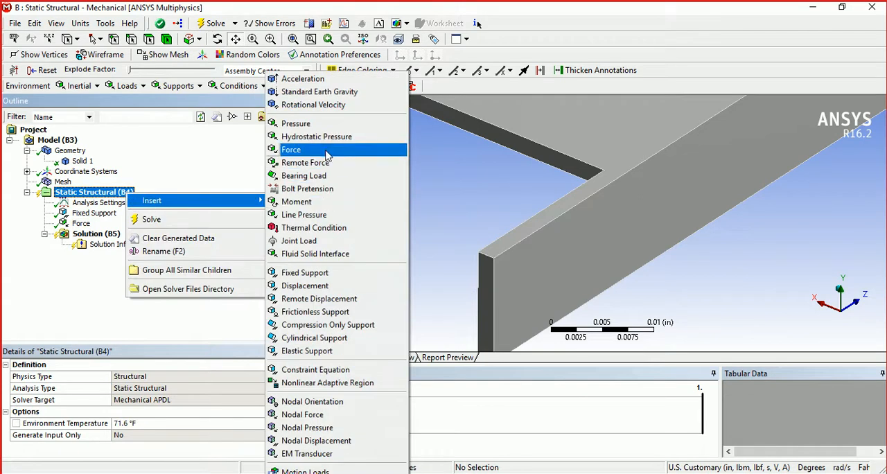
click(328, 154)
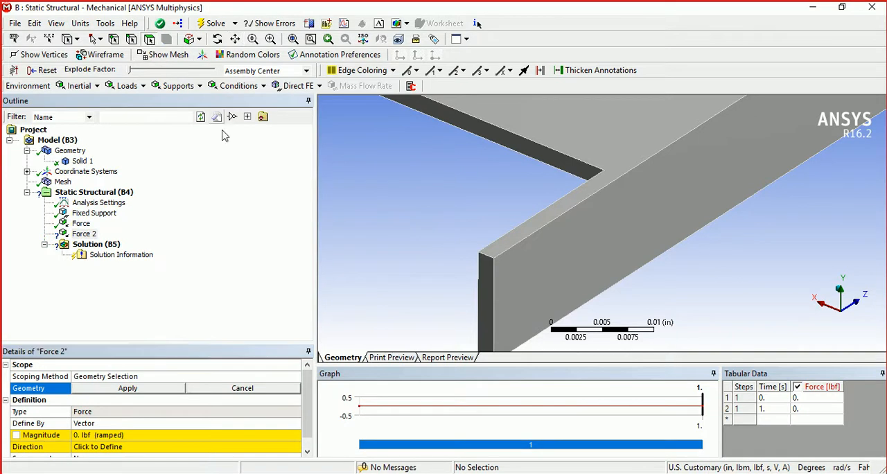
click(489, 272)
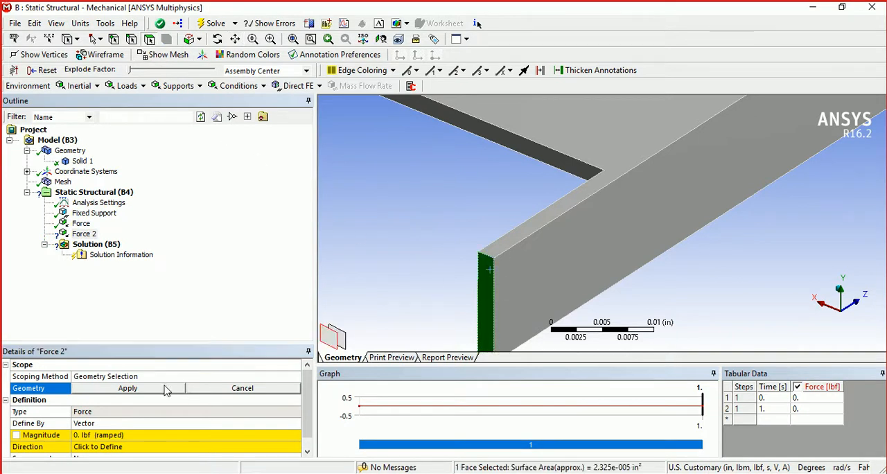
click(168, 389)
- Define the second Force by components and set its X component to -5 lbf
click(297, 422)
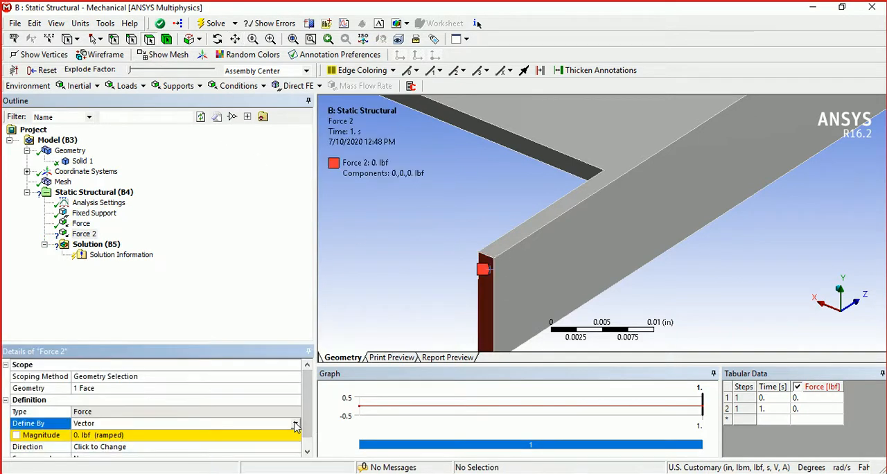
click(295, 423)
click(270, 434)
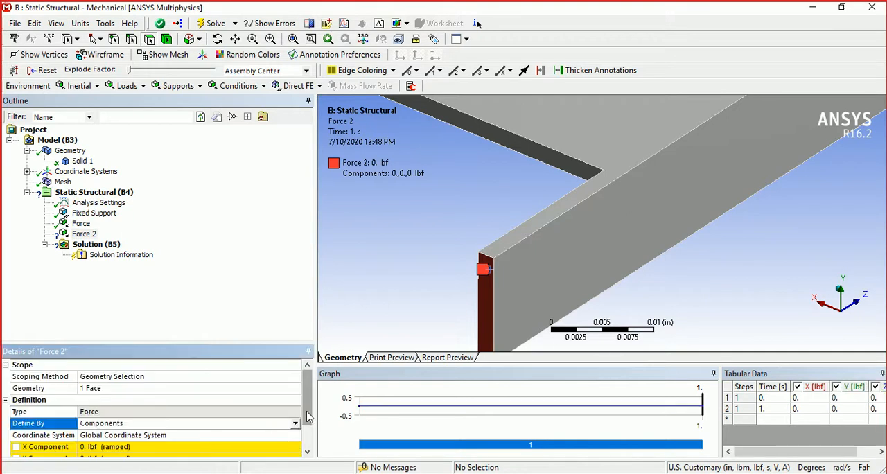
scroll(308, 414, down, 1)
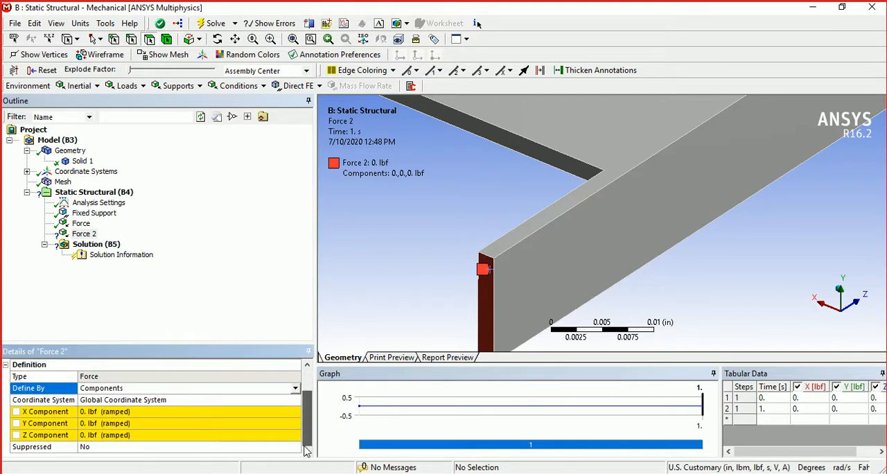
click(146, 411)
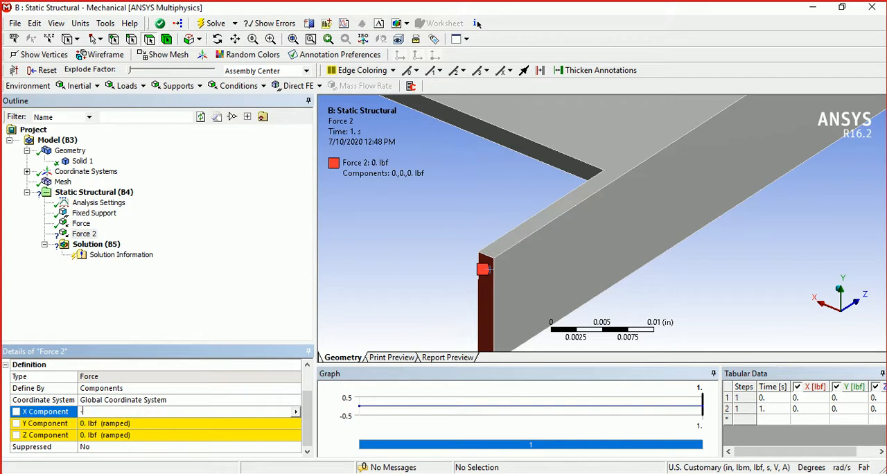
key(Return)
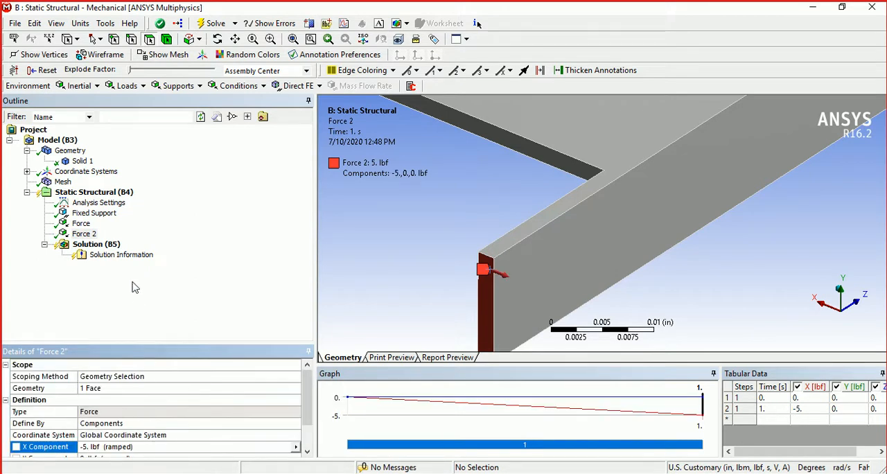
- Add Total Deformation and Equivalent (von-Mises) Stress results to the Solution
click(96, 244)
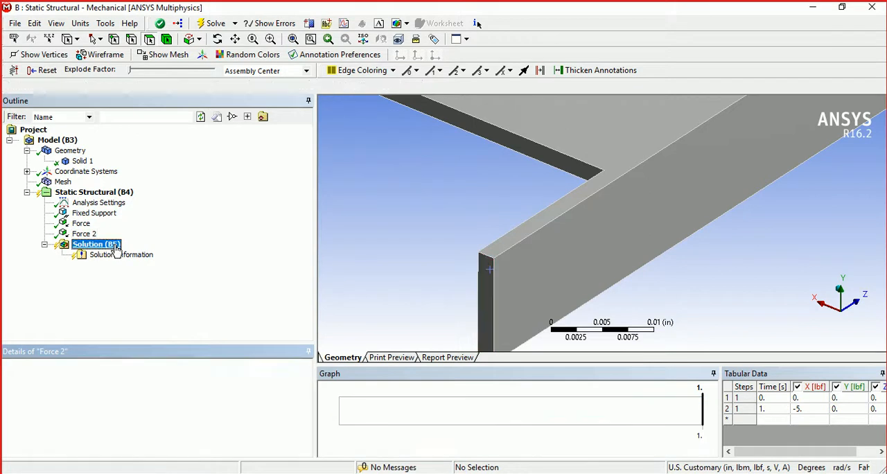
right_click(116, 250)
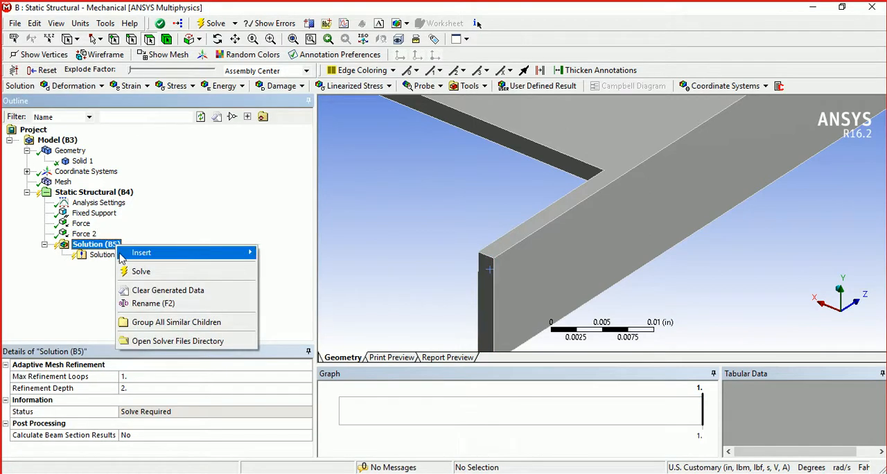
mouse_move(165, 255)
mouse_move(292, 267)
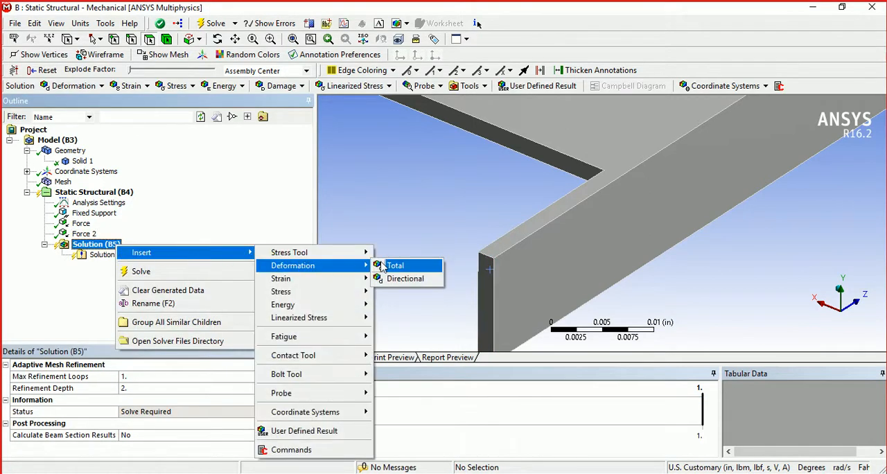
click(398, 265)
right_click(111, 247)
mouse_move(159, 251)
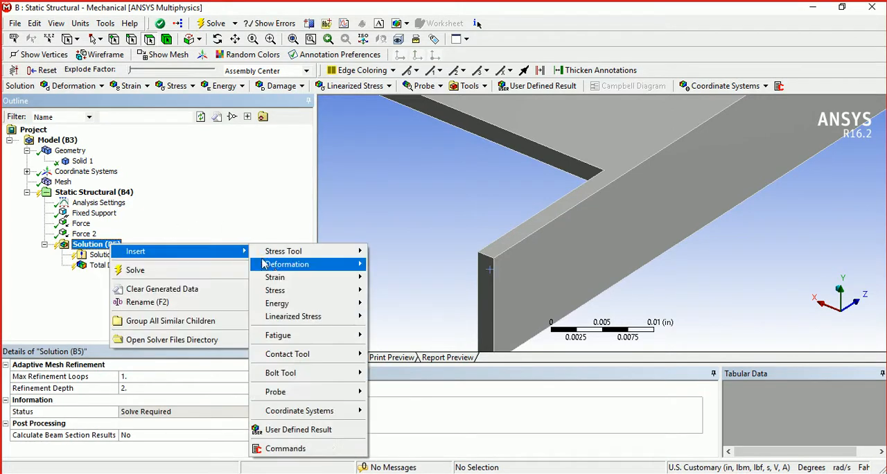
mouse_move(297, 296)
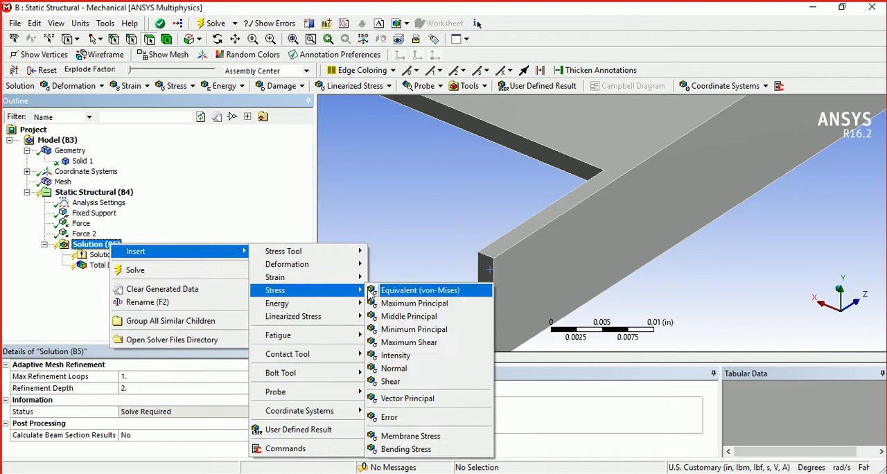
click(380, 291)
- Solve the static structural analysis
click(109, 246)
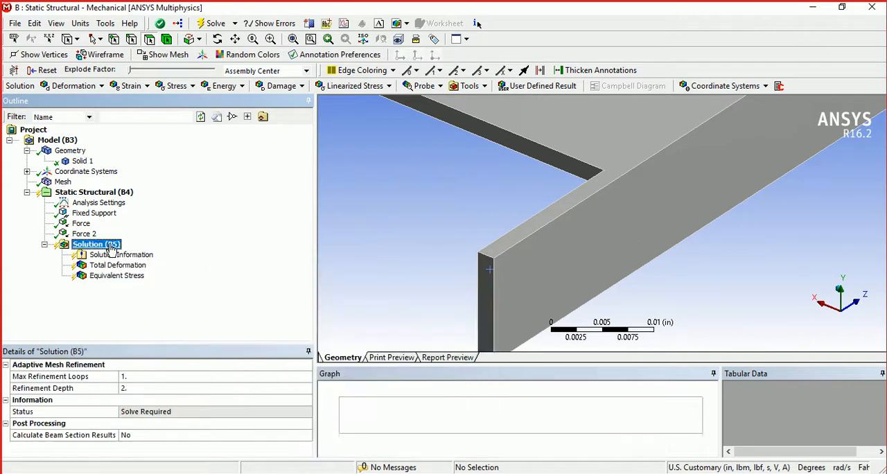
right_click(111, 247)
click(136, 270)
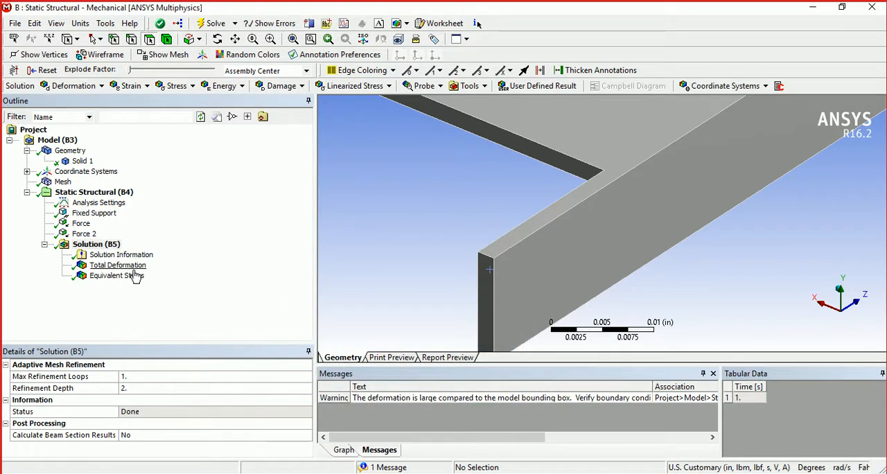
- Examine the Total Deformation contour over the whole cover and the Equivalent Stress contour around the loaded tabs
click(132, 266)
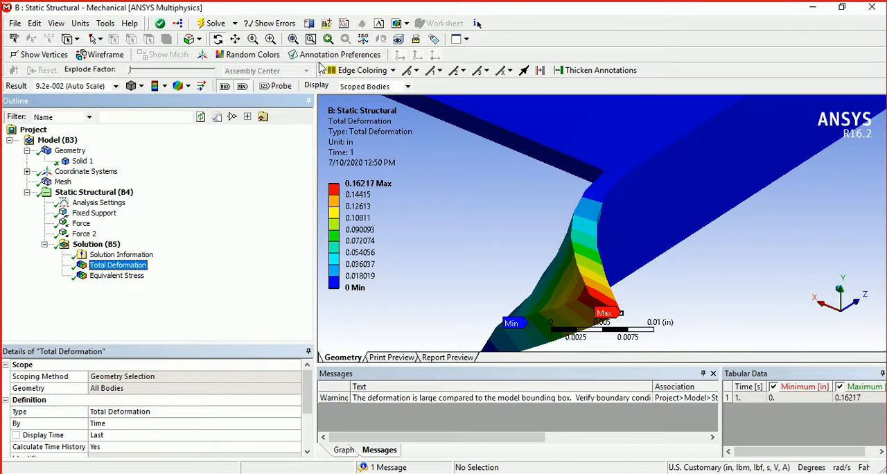
click(293, 40)
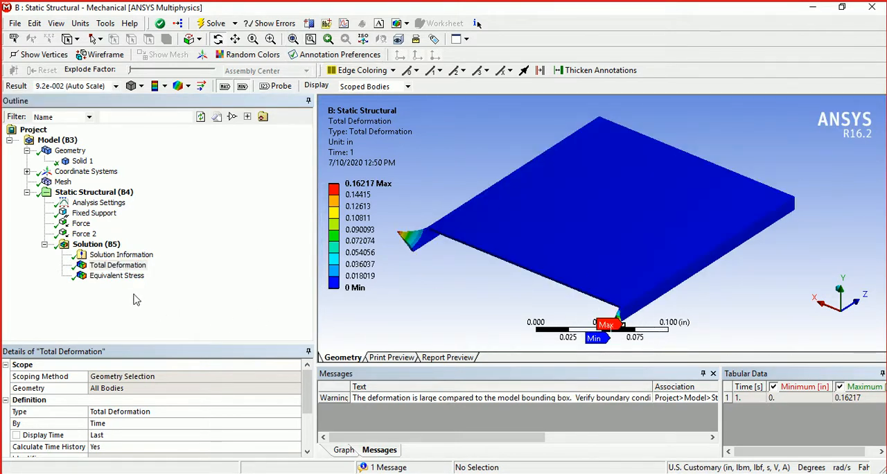
click(117, 276)
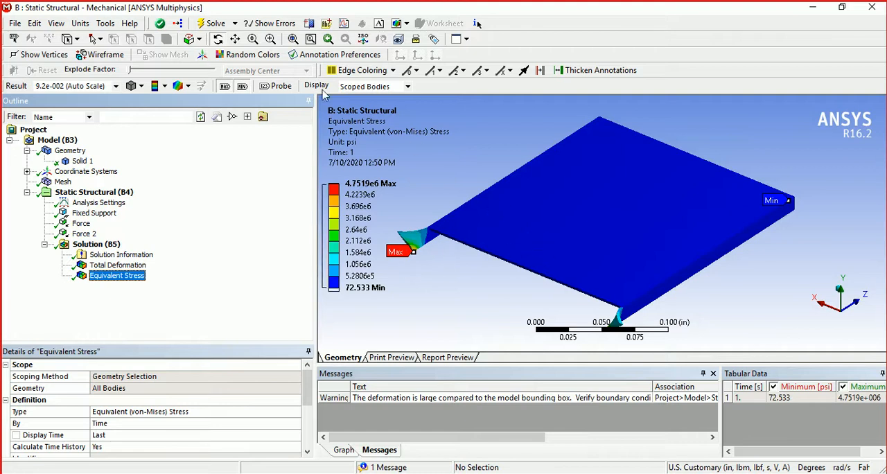
click(235, 40)
drag(578, 248, 666, 217)
scroll(541, 203, up, 3)
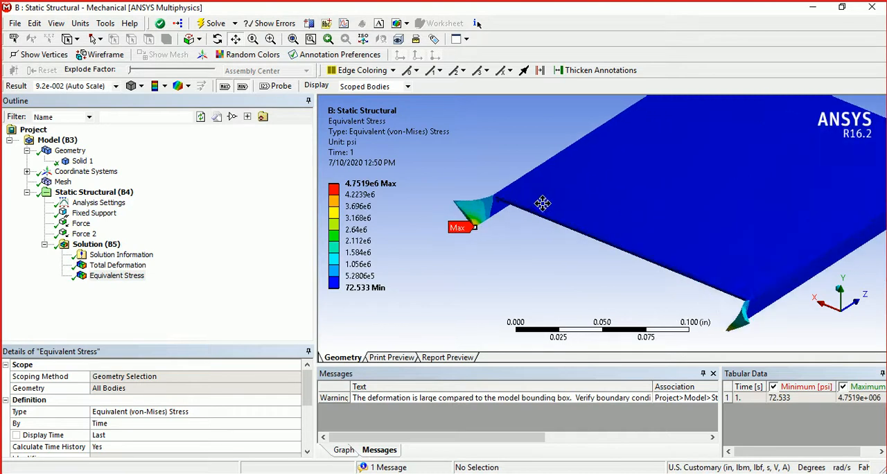
drag(454, 236, 571, 254)
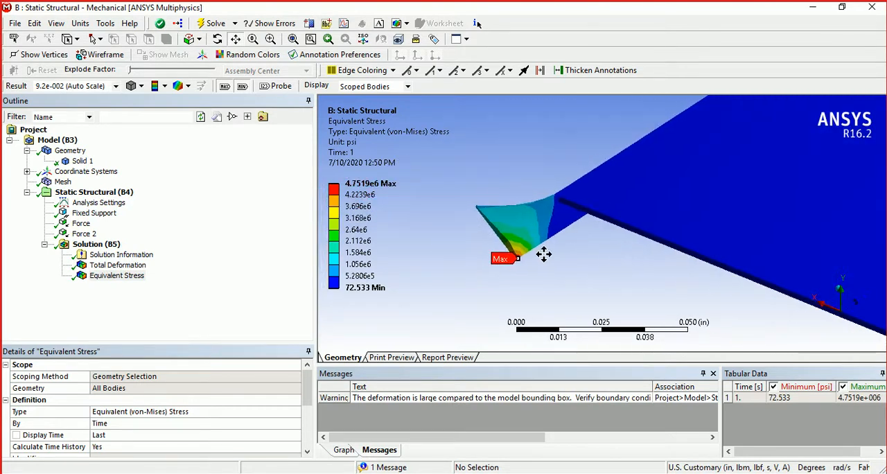
scroll(536, 254, up, 2)
scroll(536, 254, down, 6)
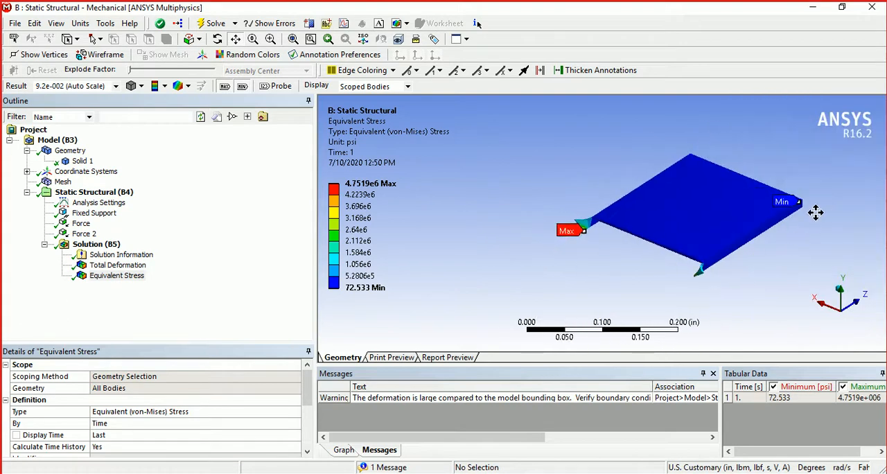
scroll(814, 208, up, 2)
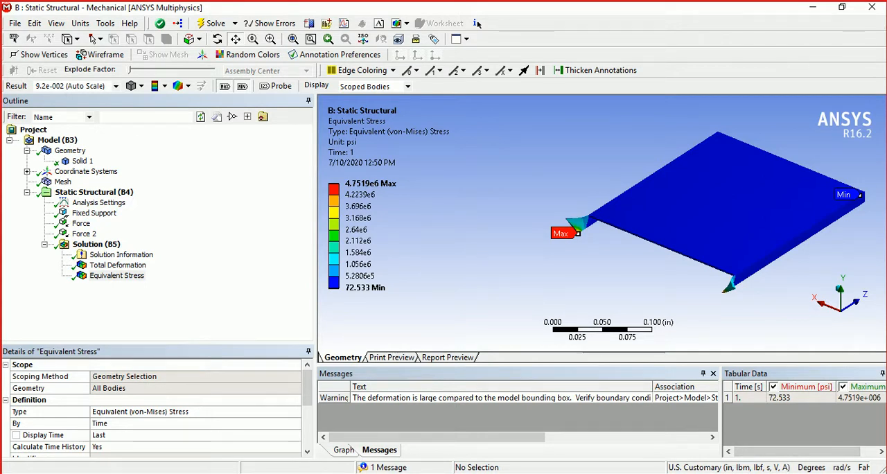
click(766, 473)
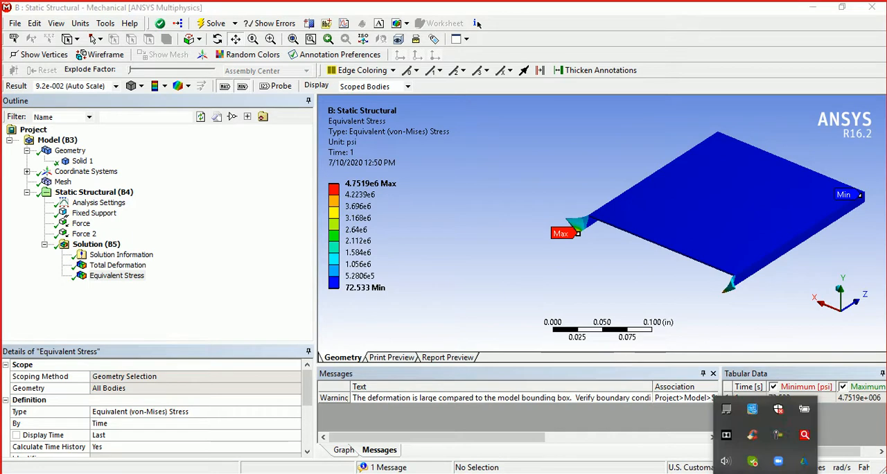
right_click(779, 441)
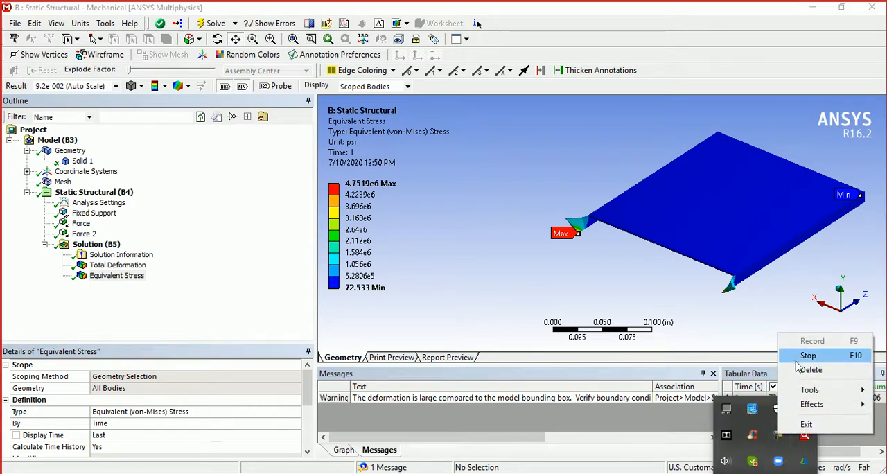